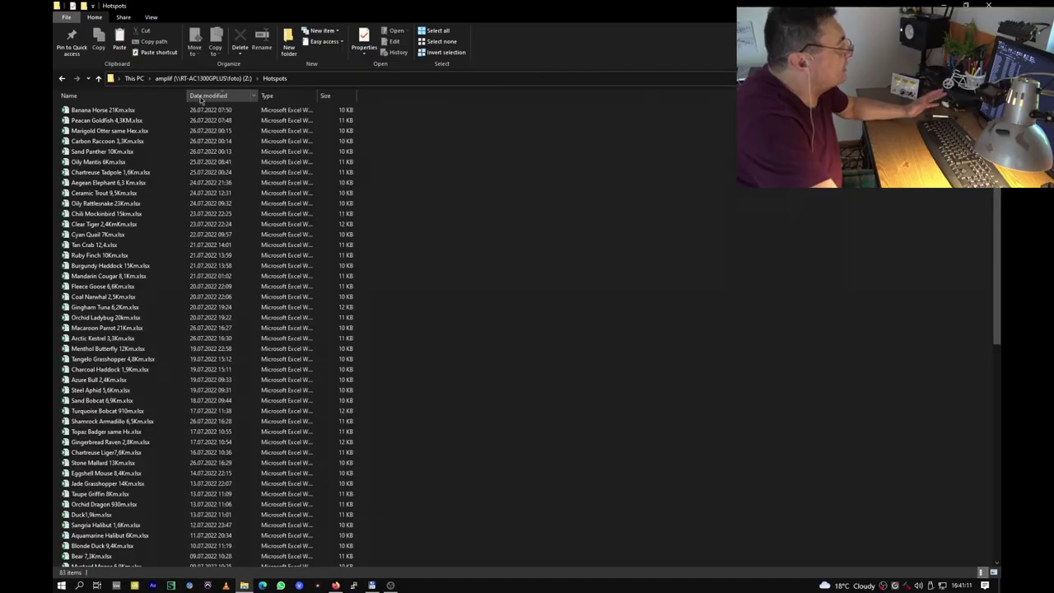
Step: Sort the workbooks in the Hotspots folder by modification date, newest first
left_click(201, 98)
left_click(201, 97)
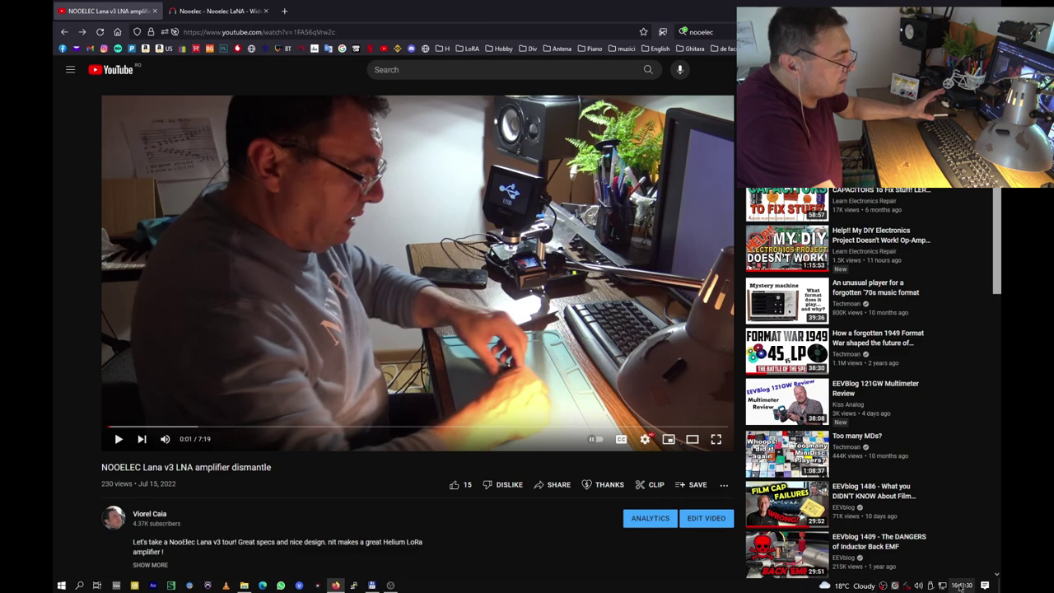
mouse_move(960, 586)
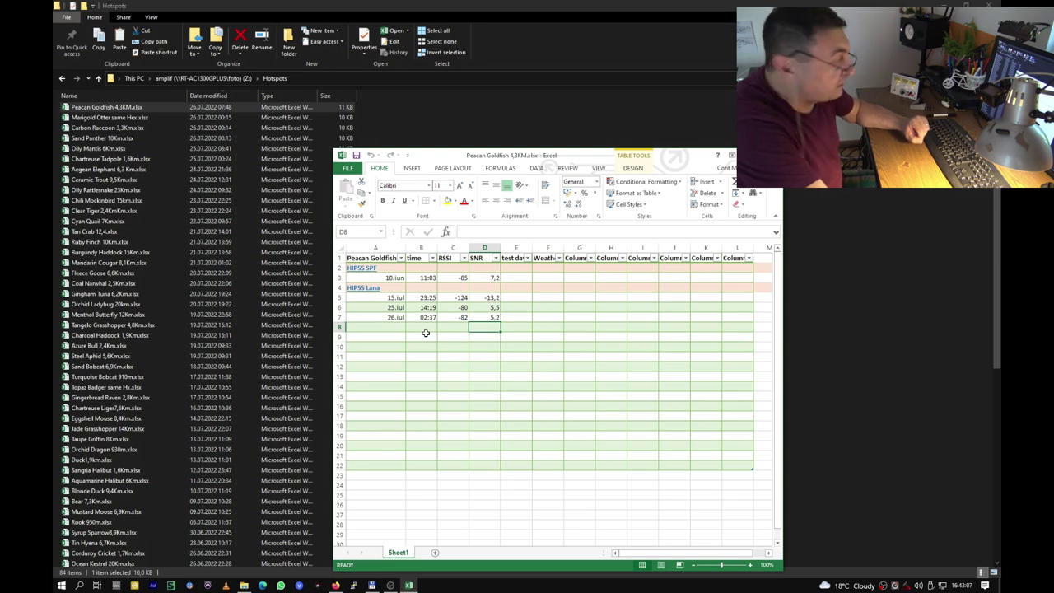
Step: Close the Peacan Goldfish workbook, then examine the HIP55 antenna and Lana readings in Marigold Otter same Hex.xlsx and close it
key("alt+F4")
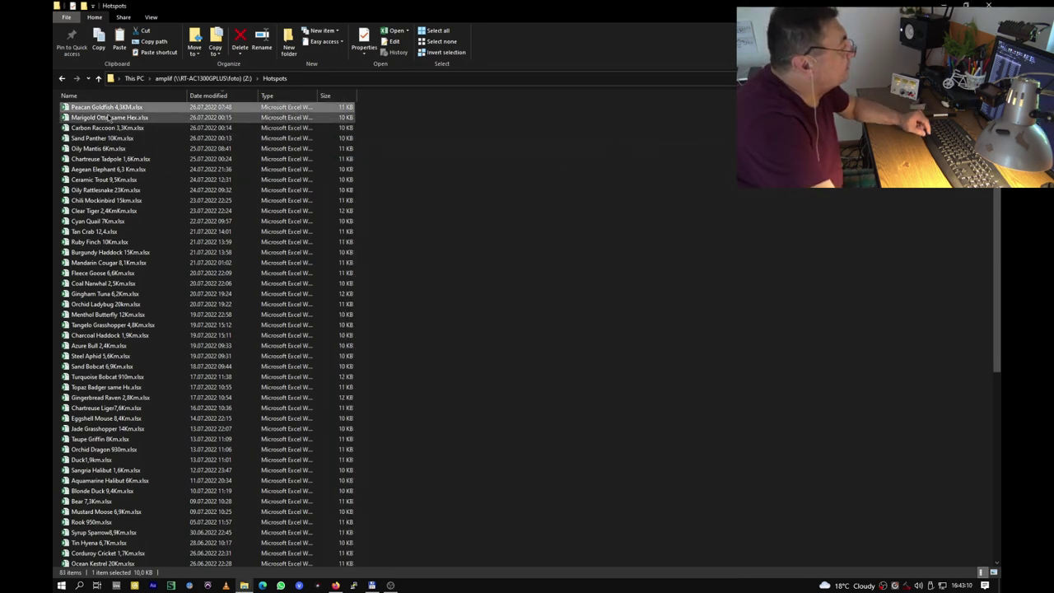
double_click(109, 117)
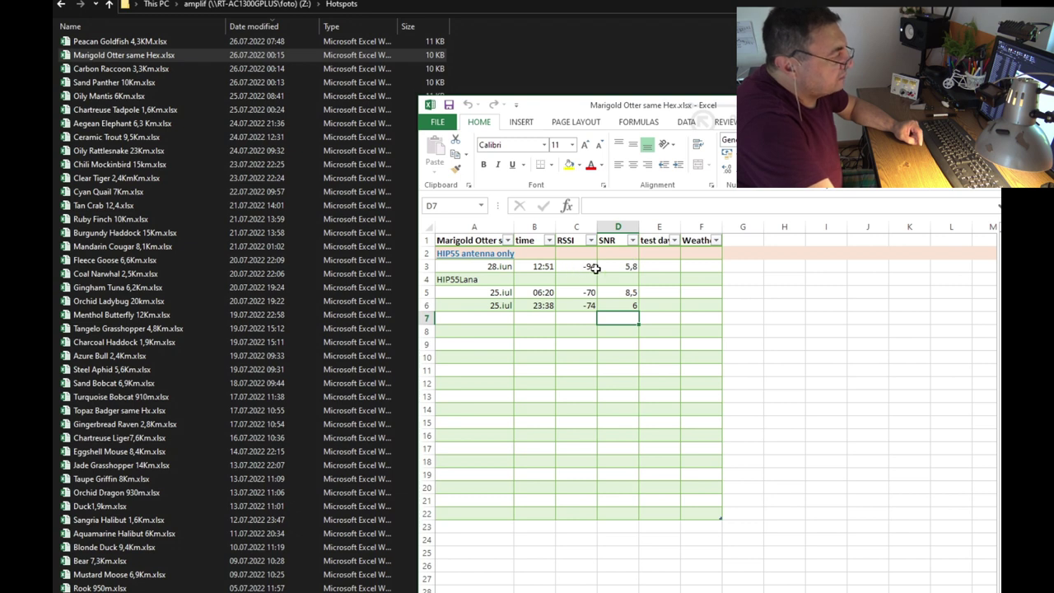
left_click(476, 243)
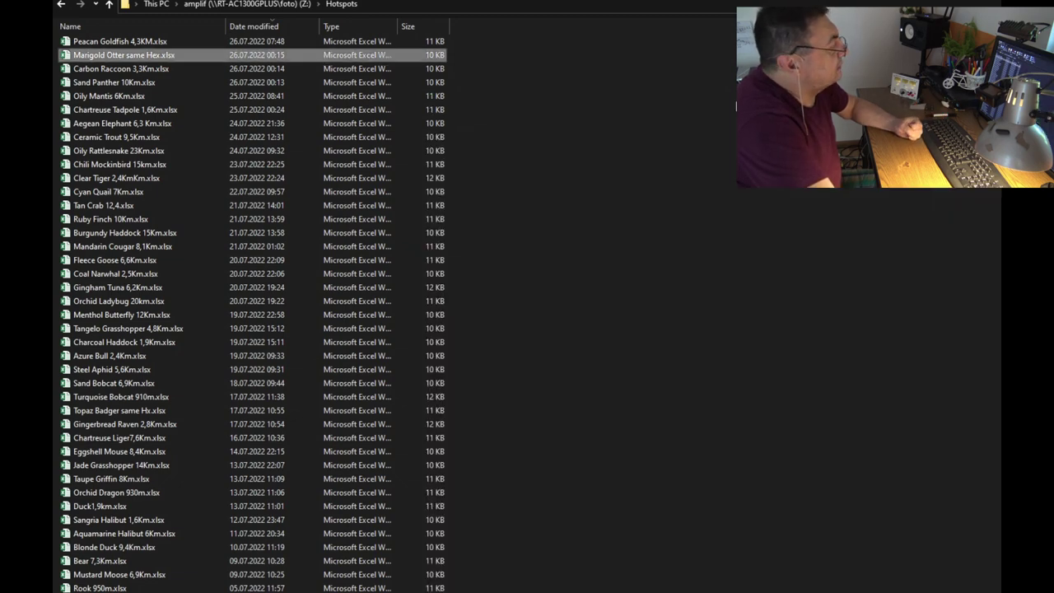
key("alt+F4")
Step: Compare the RSSI and SNR readings in Carbon Raccoon 3,3Km.xlsx and Sand Panther 10Km.xlsx, closing each workbook after viewing
double_click(153, 70)
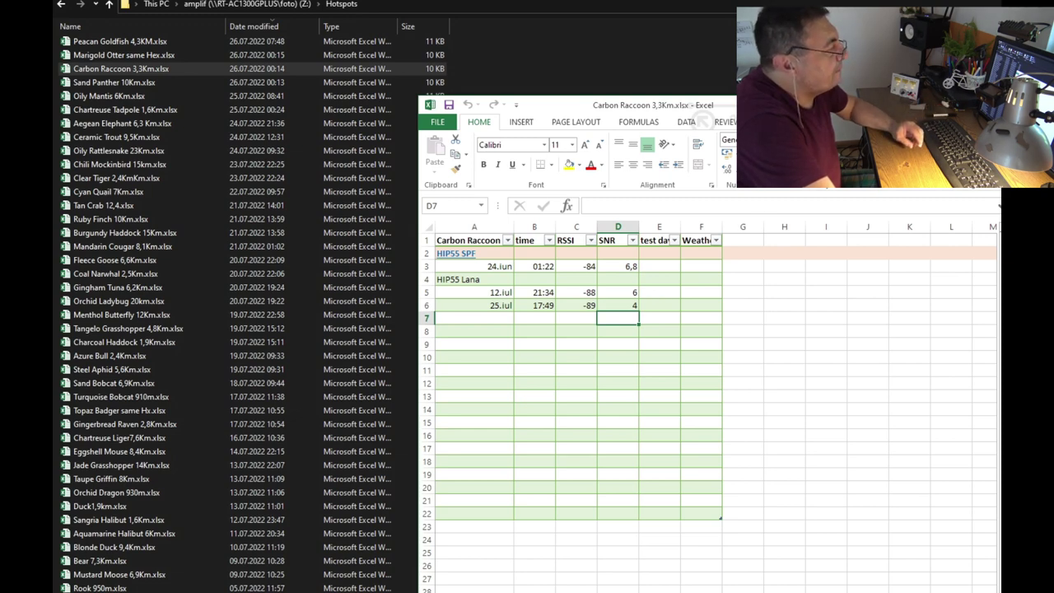
key("alt+F4")
double_click(142, 84)
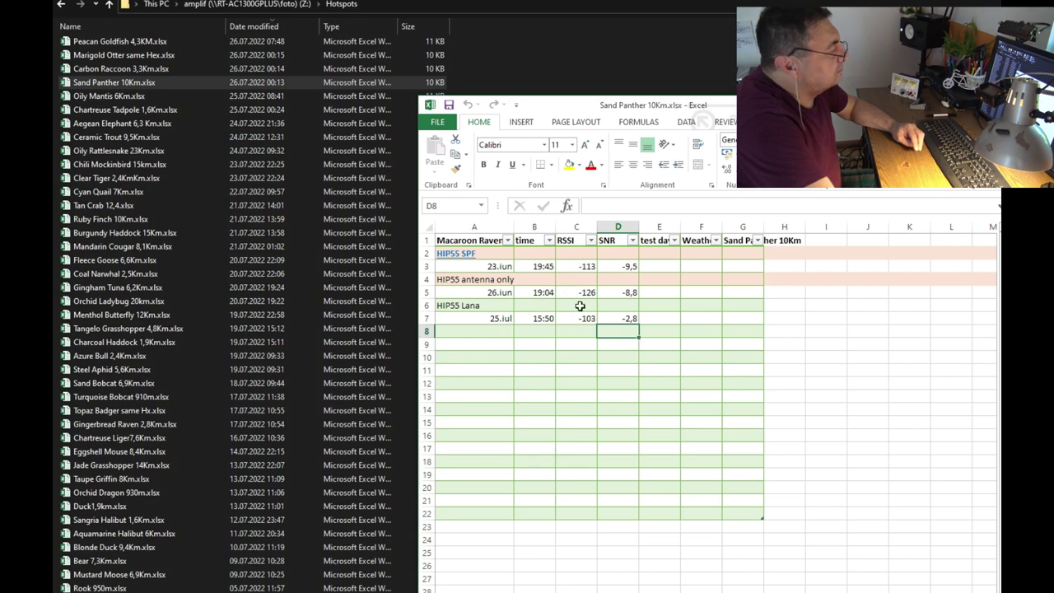
key("alt+F4")
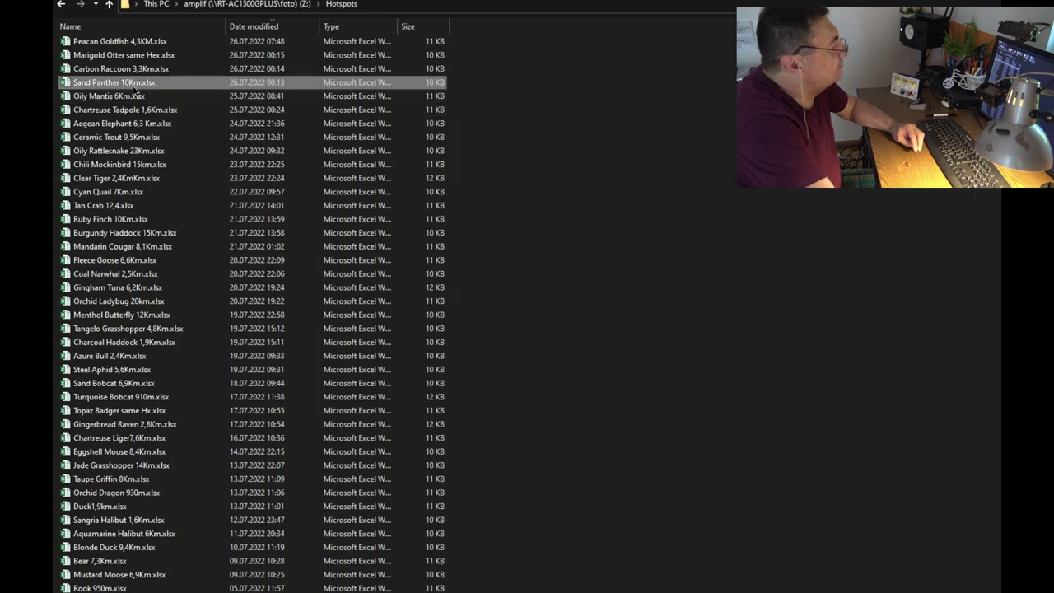
Step: Examine the SPF, AB and Lana signal readings in Oily Mantis 6Km.xlsx and close the workbook
double_click(121, 97)
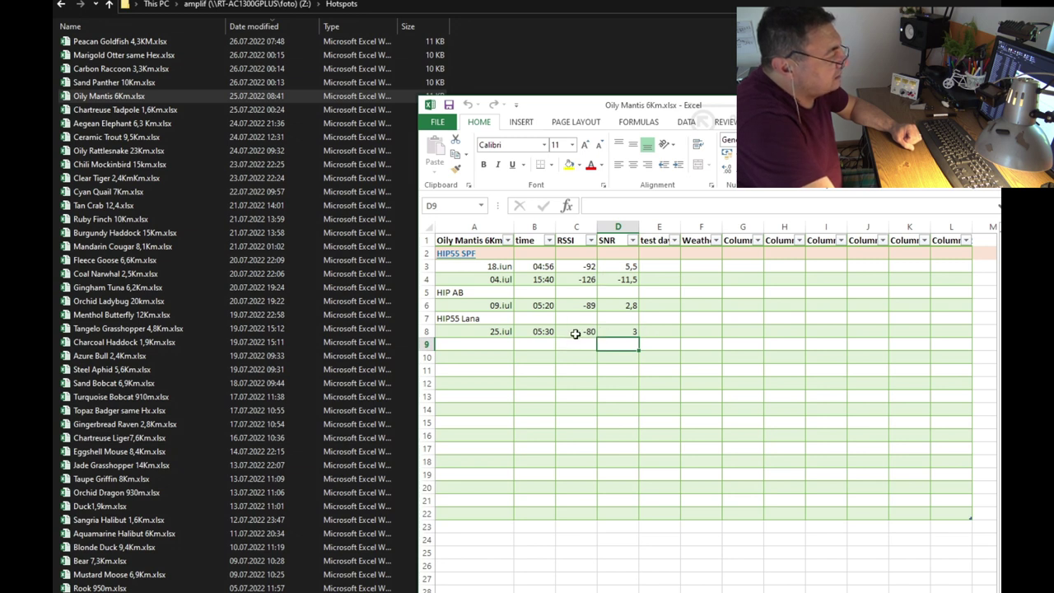
left_click(637, 333)
type("3")
key("Return")
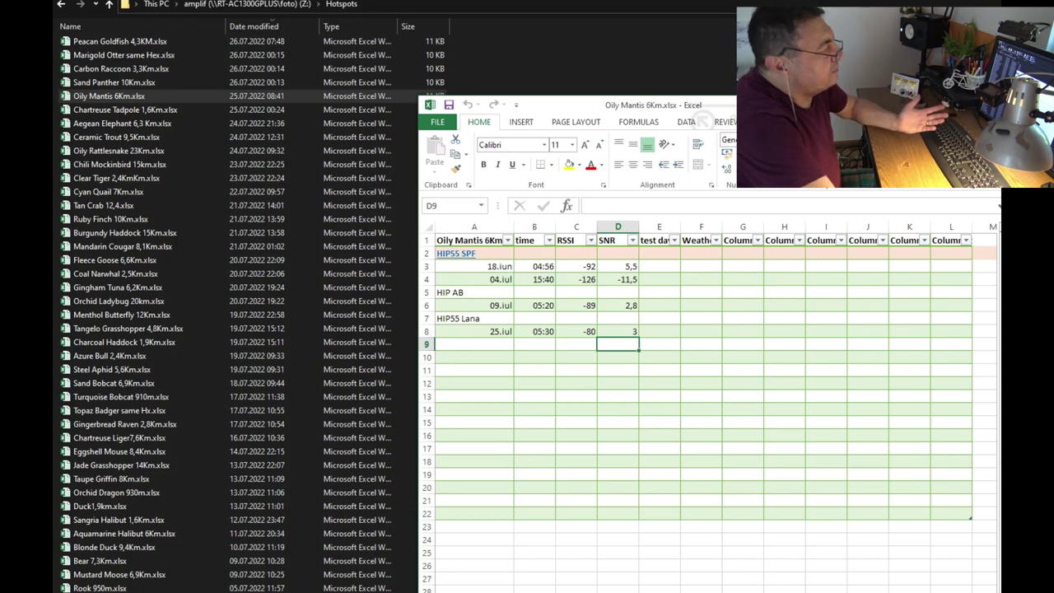
key("alt+F4")
Step: Examine the signal readings for each HIP55 setup in Chartreuse Tadpole 1,6Km.xlsx and close the workbook
left_click(104, 113)
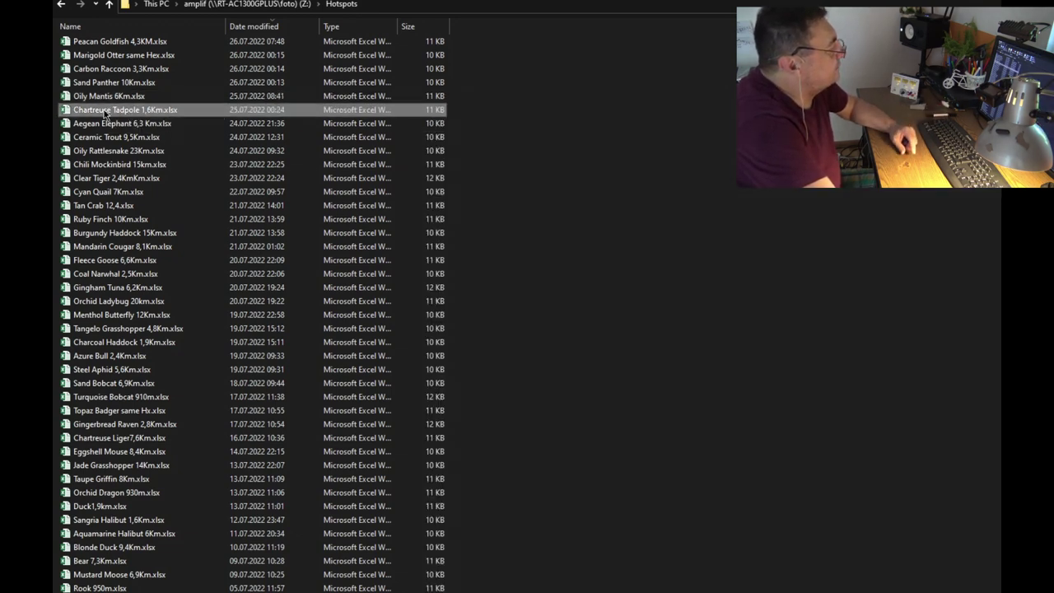
double_click(104, 112)
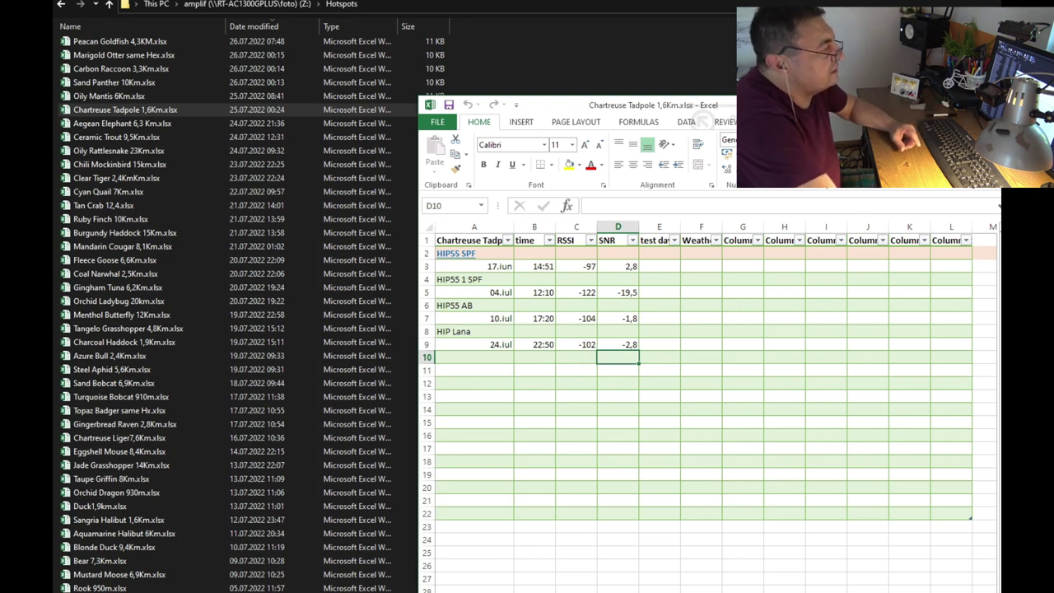
key("alt+F4")
Step: Examine the HIP55 Lana readings and the full hotspot title in Aegean Elephant 6,3 Km.xlsx, and close it
key("Down")
key("Return")
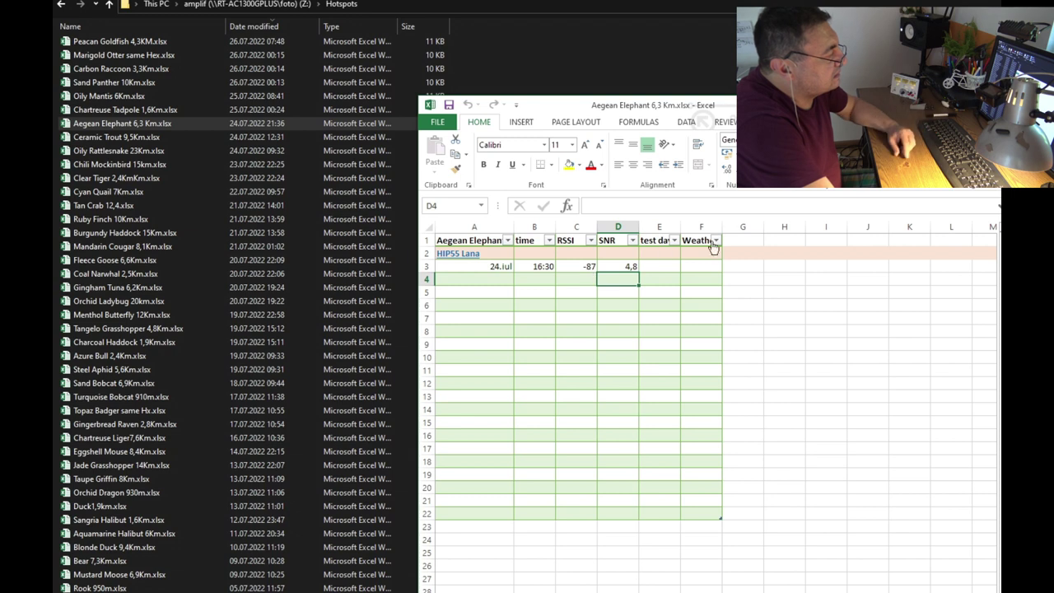
left_click(474, 240)
left_click(707, 205)
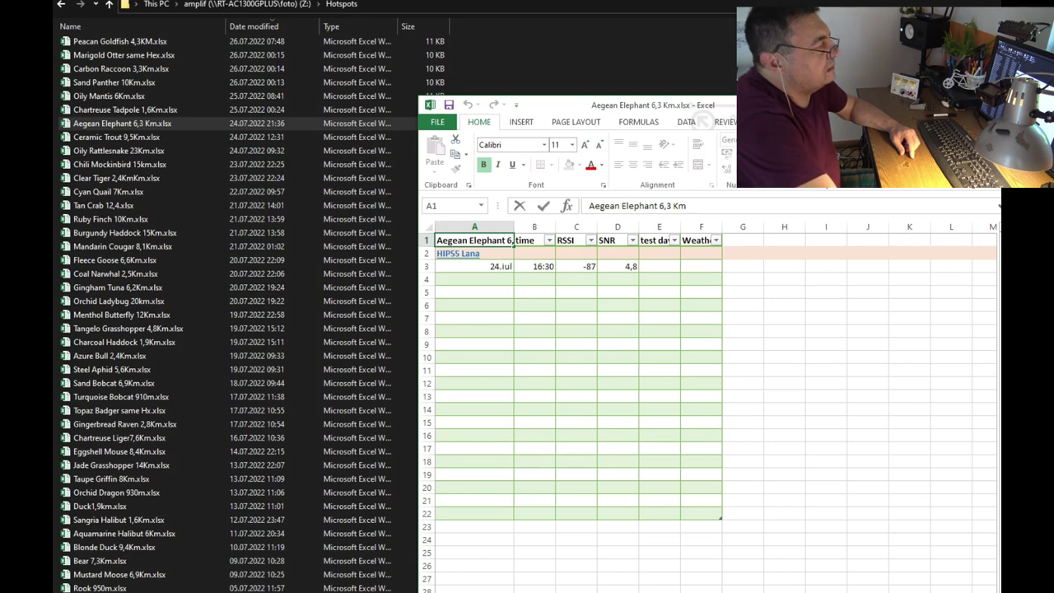
key("alt+F4")
Step: Examine the July HIP55 Lana readings and the title cell's distance in Ceramic Trout 9,5Km.xlsx, and close it
left_click(92, 136)
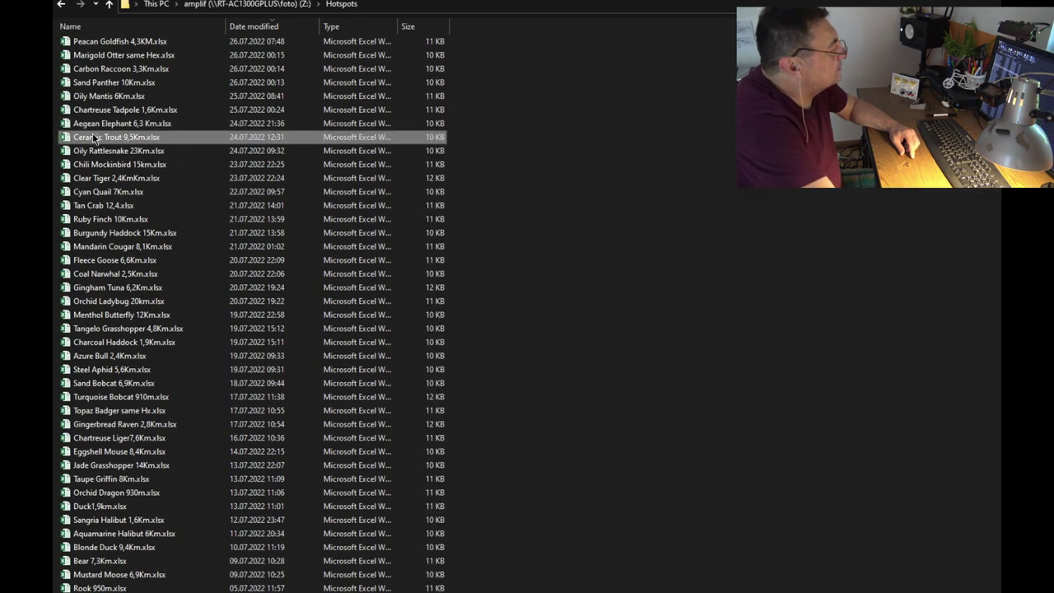
double_click(92, 137)
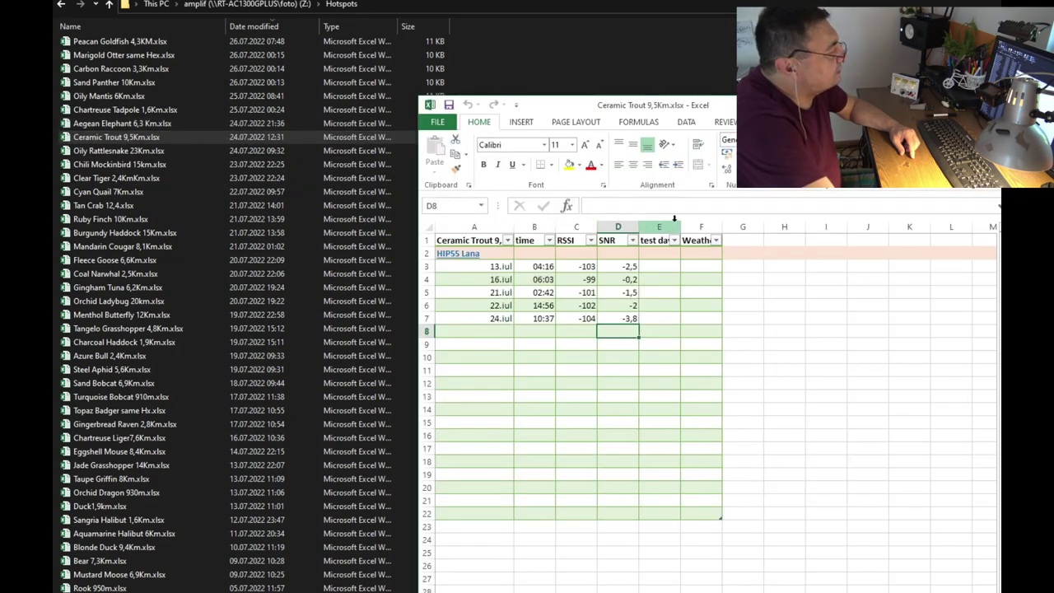
left_click(474, 240)
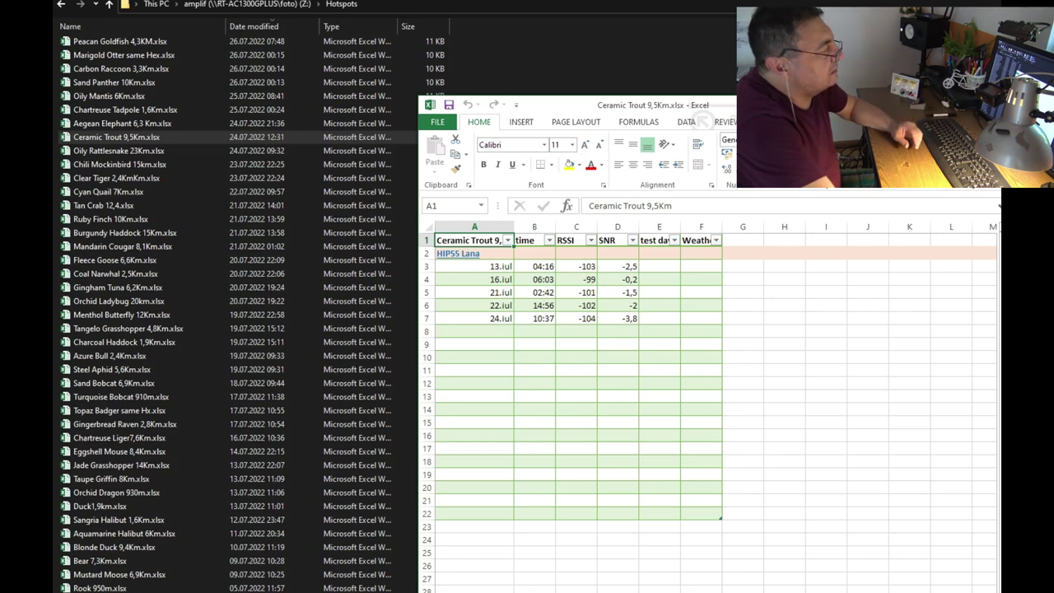
key("alt+F4")
Step: Examine the HIP55 Lana reading and the title cell's distance in Oily Rattlesnake 23Km.xlsx, and close it
left_click(115, 151)
double_click(144, 153)
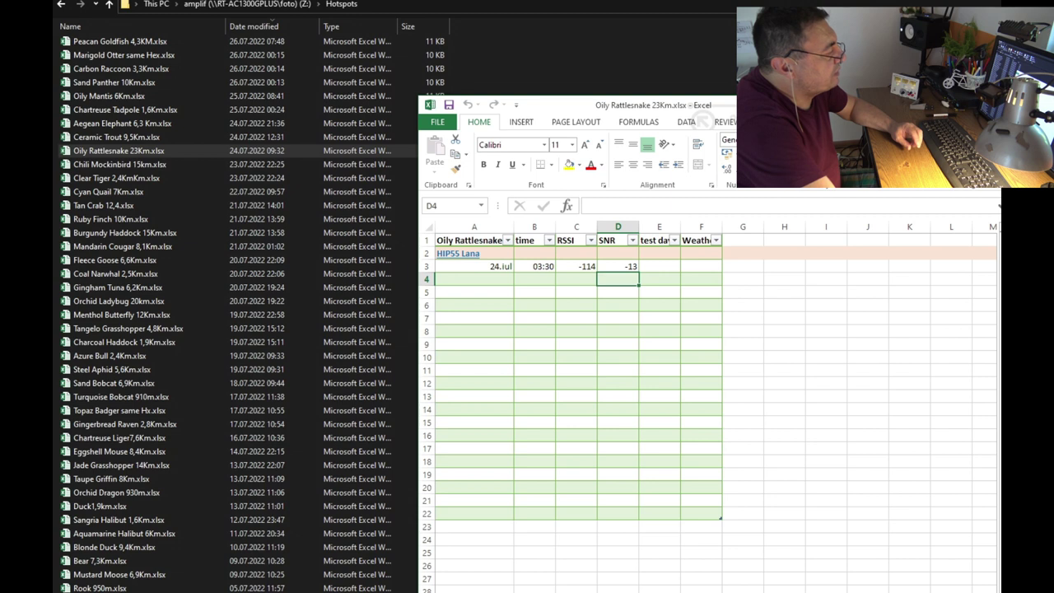
left_click(485, 240)
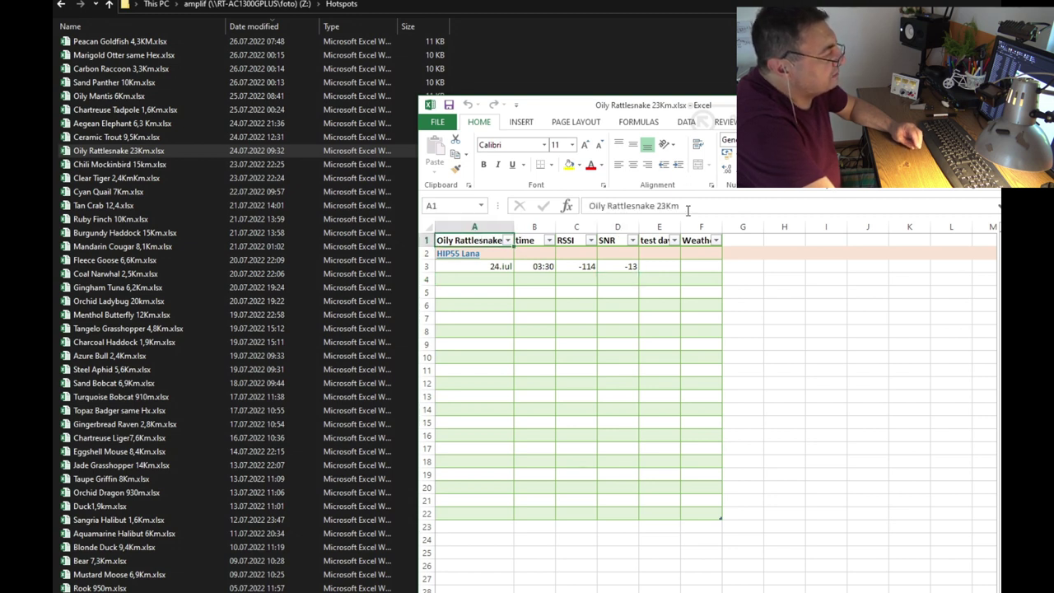
left_click(989, 105)
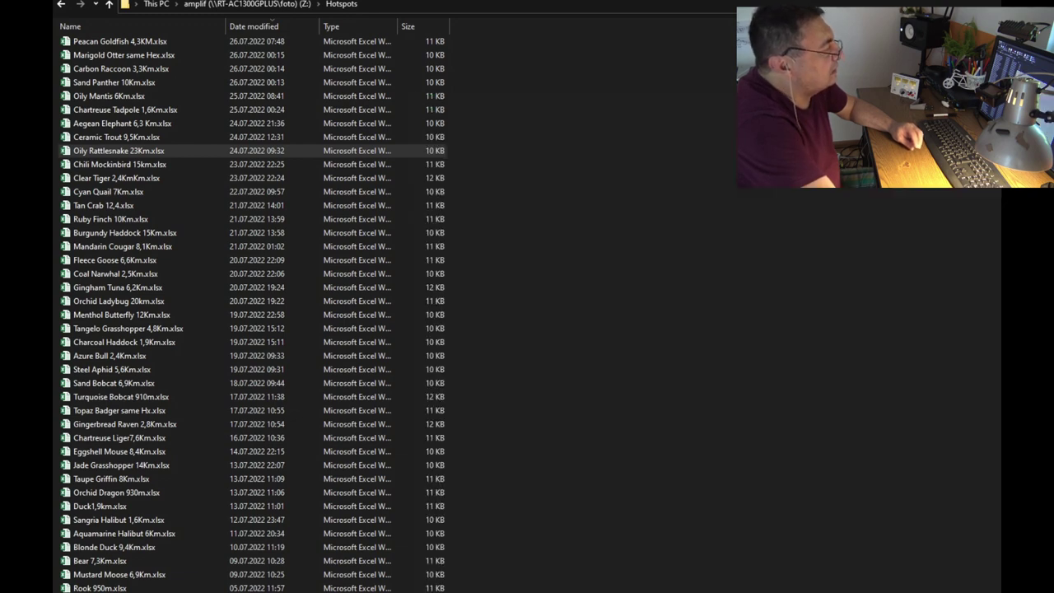
Step: Examine the test readings, the validity note and the title in Chili Mockinbird 15km.xlsx, and close it without saving changes
double_click(149, 167)
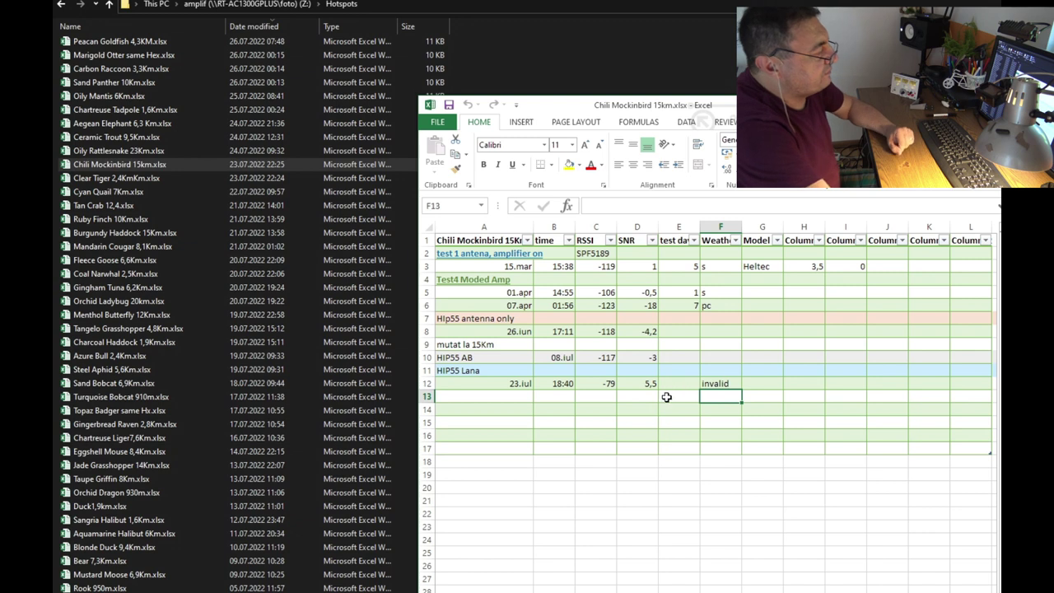
left_click(728, 387)
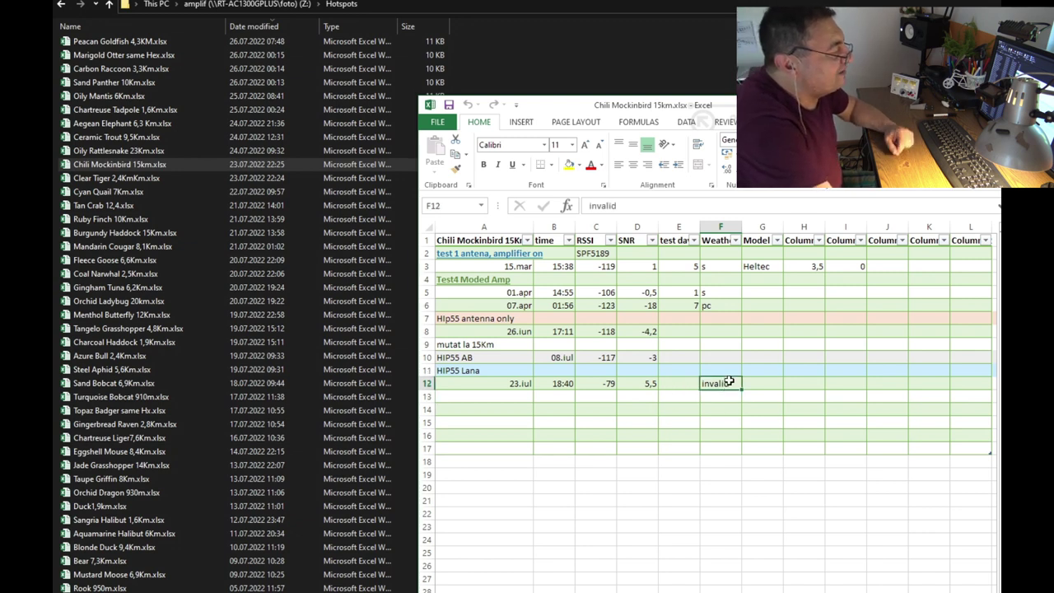
left_click(499, 246)
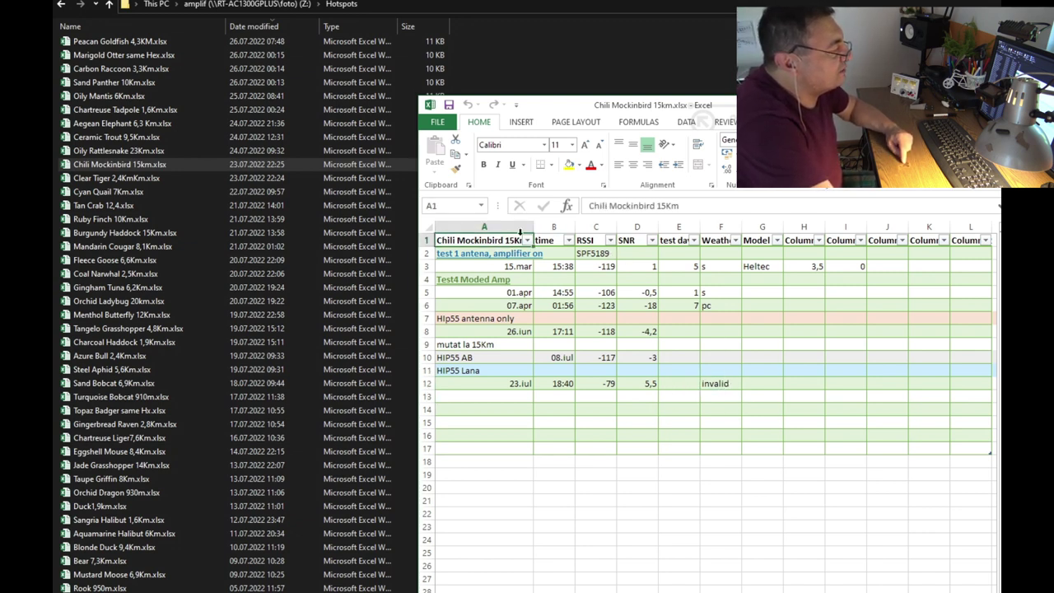
left_click(700, 205)
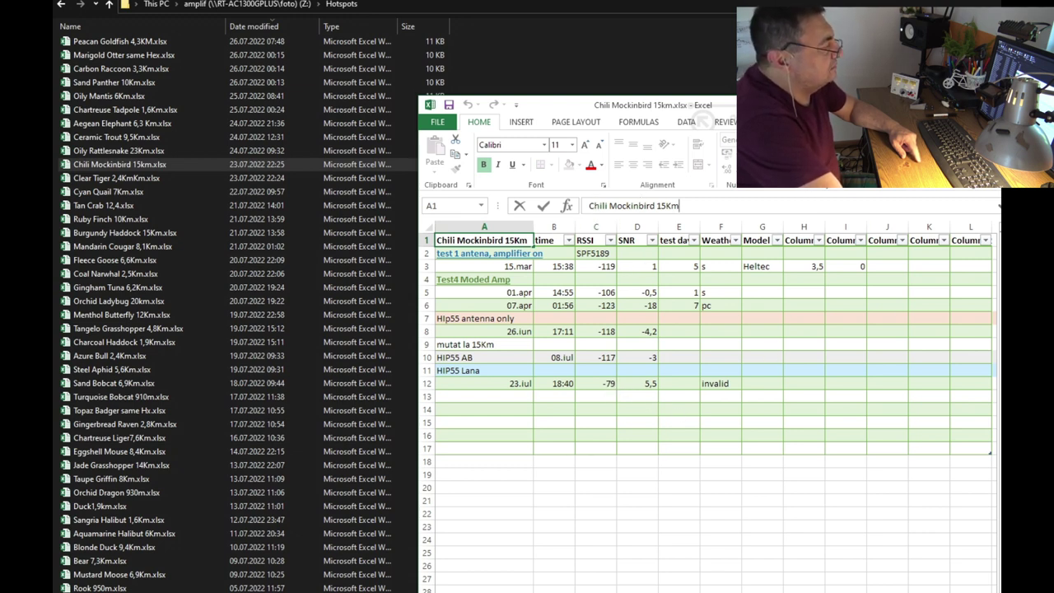
key("alt+F4")
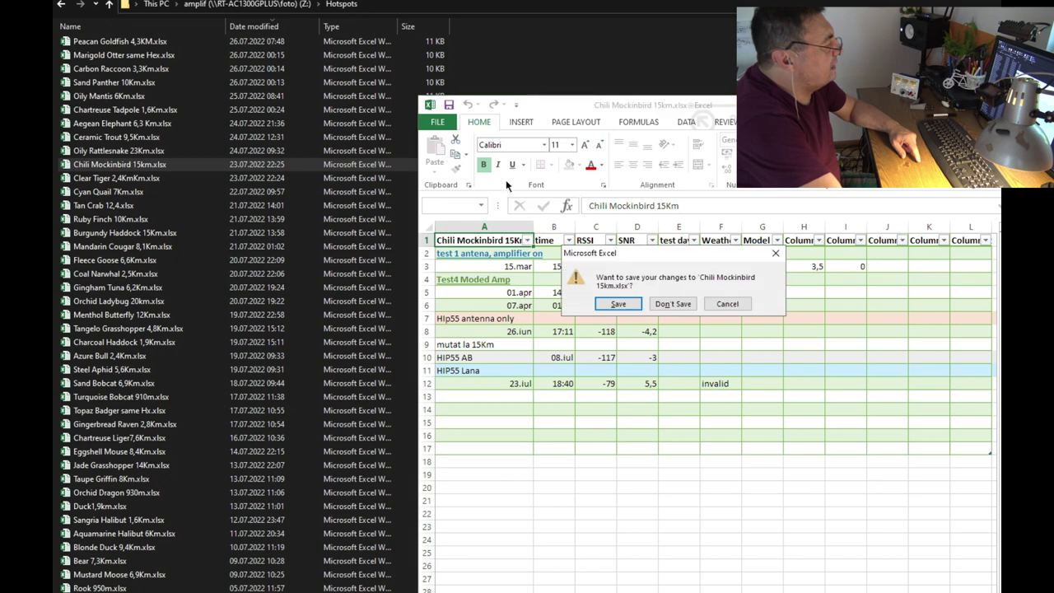
left_click(685, 304)
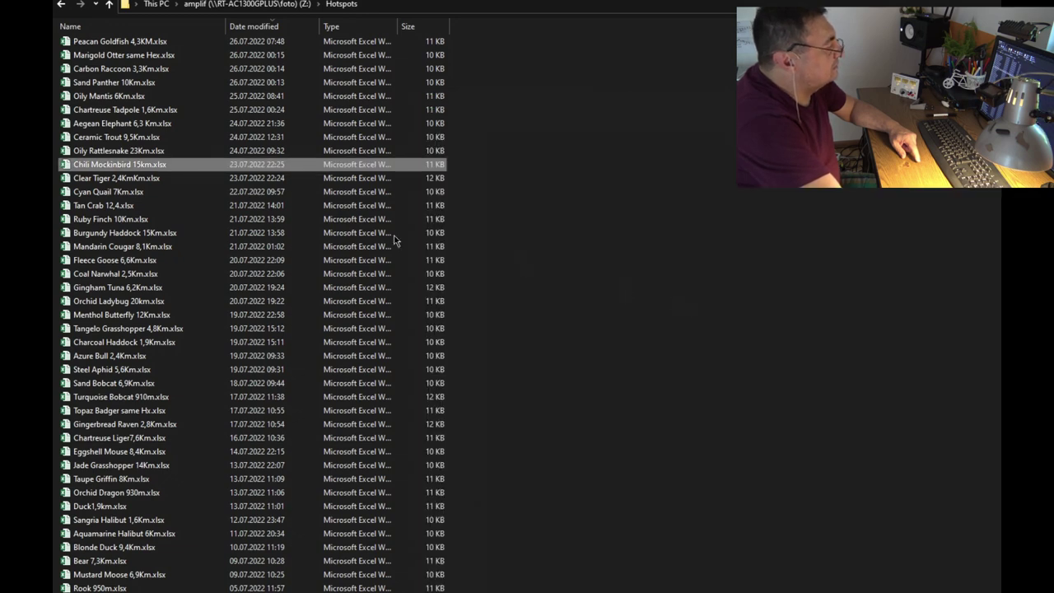
Step: Examine the signal readings in Clear Tiger 2,4KmKm.xlsx and Cyan Quail 7Km.xlsx, closing each workbook after viewing
left_click(99, 180)
double_click(99, 180)
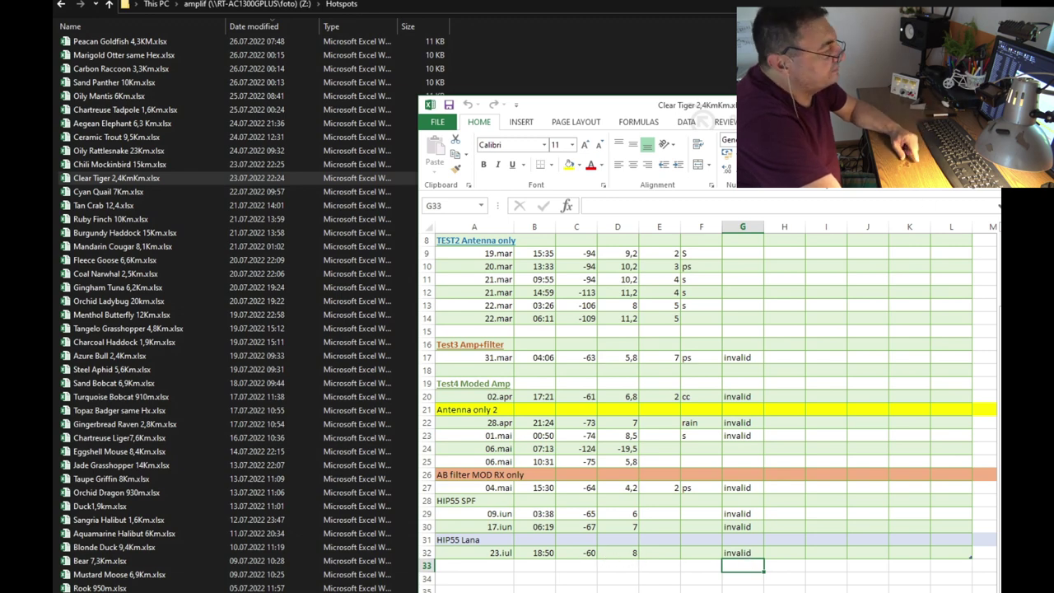
key("alt+F4")
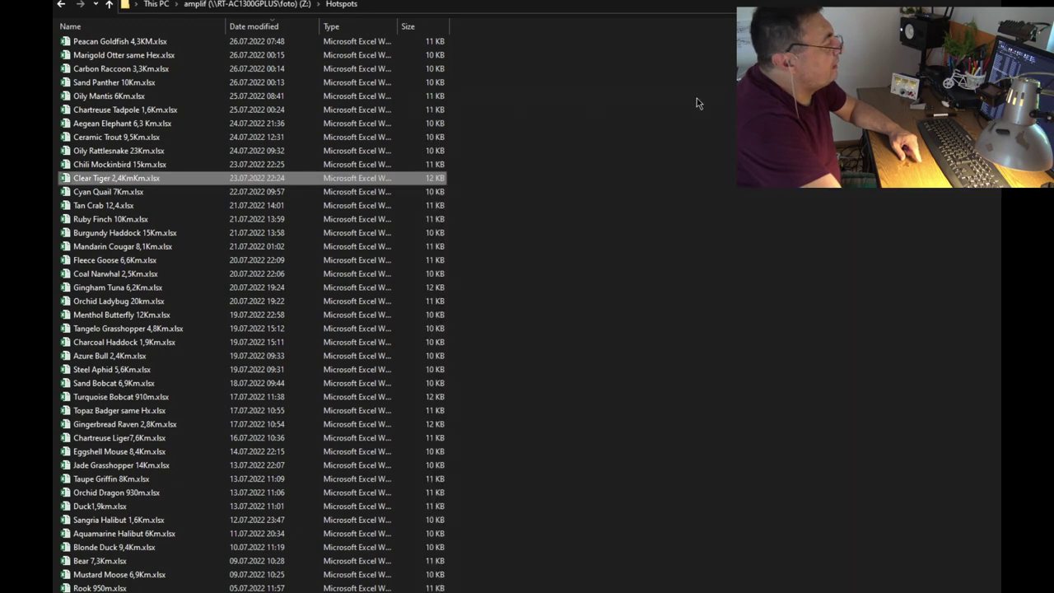
left_click(107, 195)
double_click(107, 195)
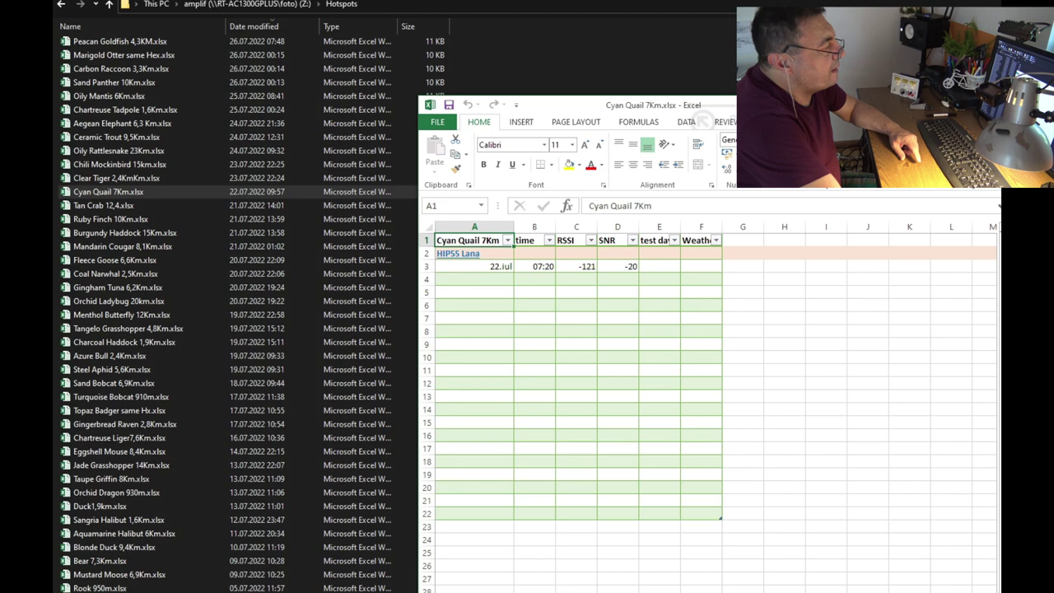
key("alt+F4")
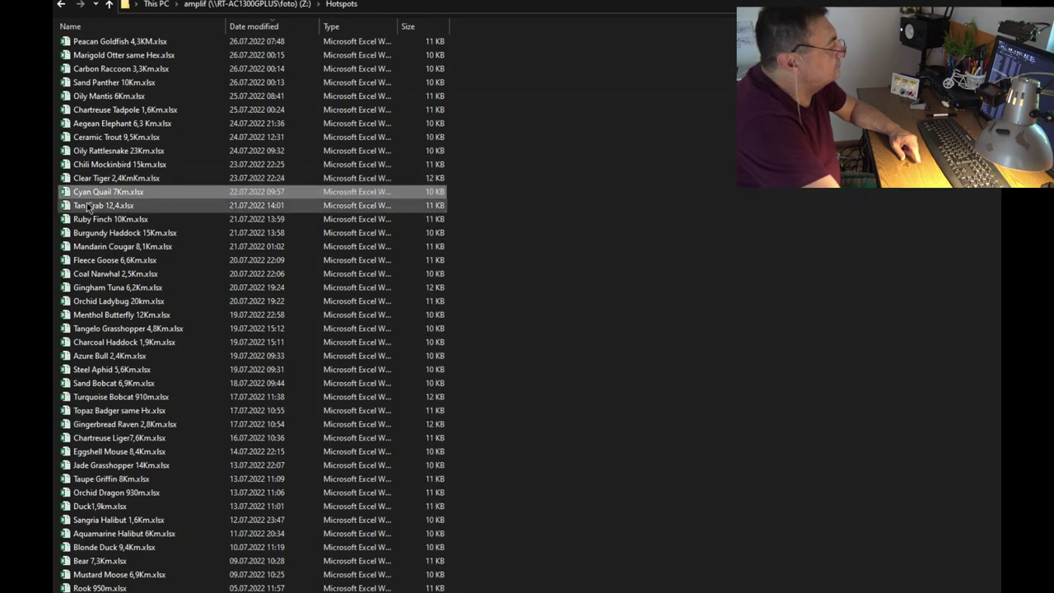
Step: Examine the readings across antenna and amplifier tests in Tan Crab 12,4.xlsx and Ruby Finch 10Km.xlsx, closing each after viewing
double_click(200, 194)
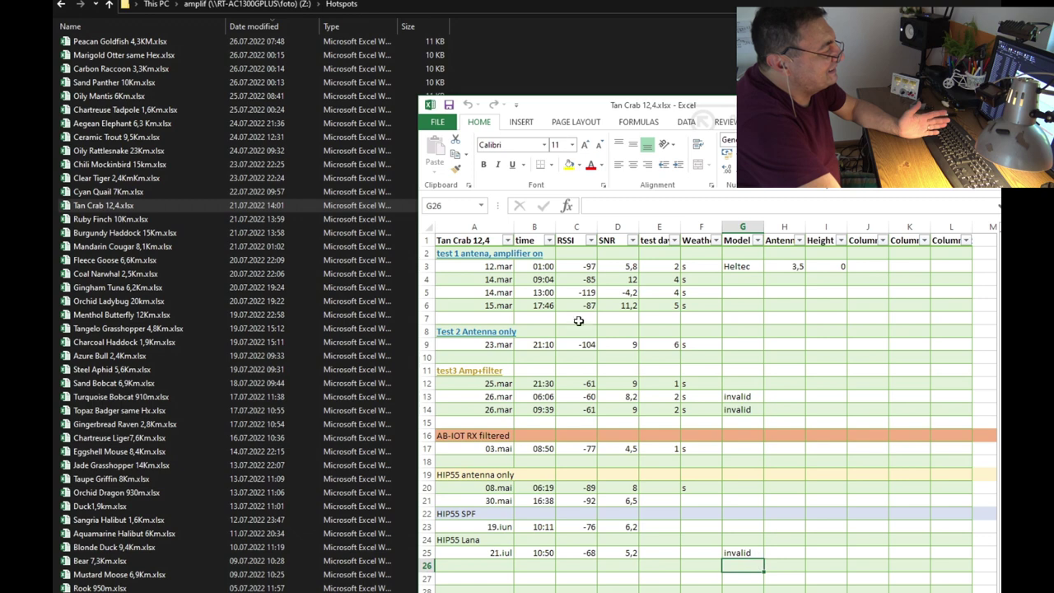
left_click(484, 241)
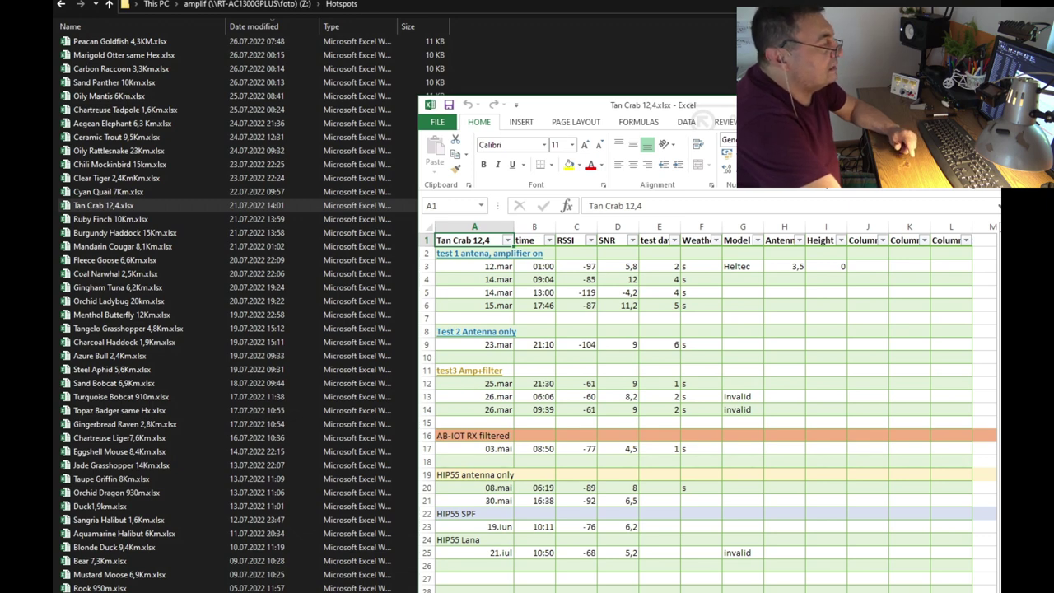
key("alt+F4")
left_click(91, 221)
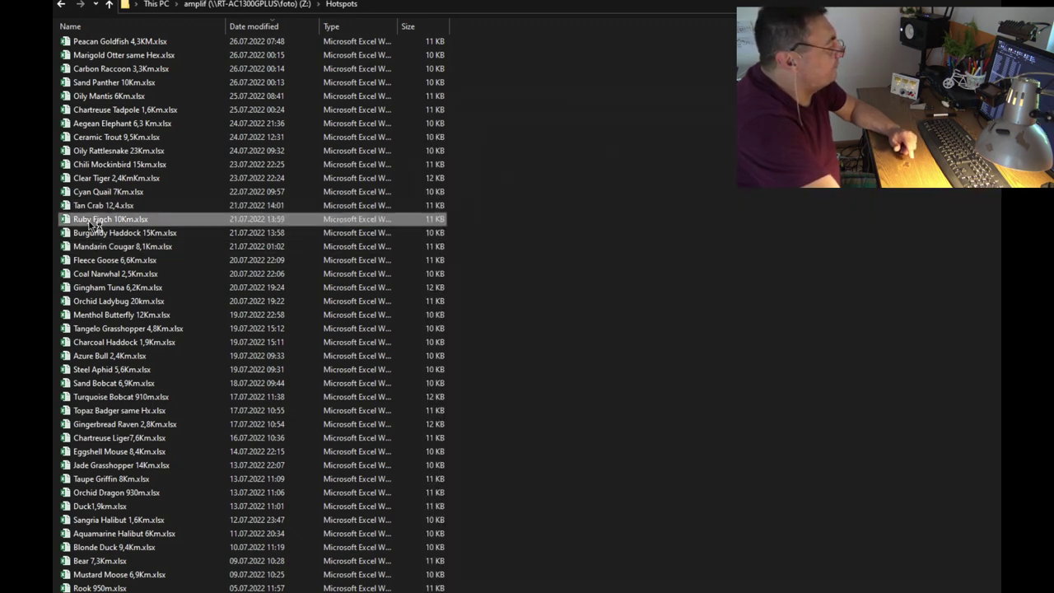
double_click(91, 220)
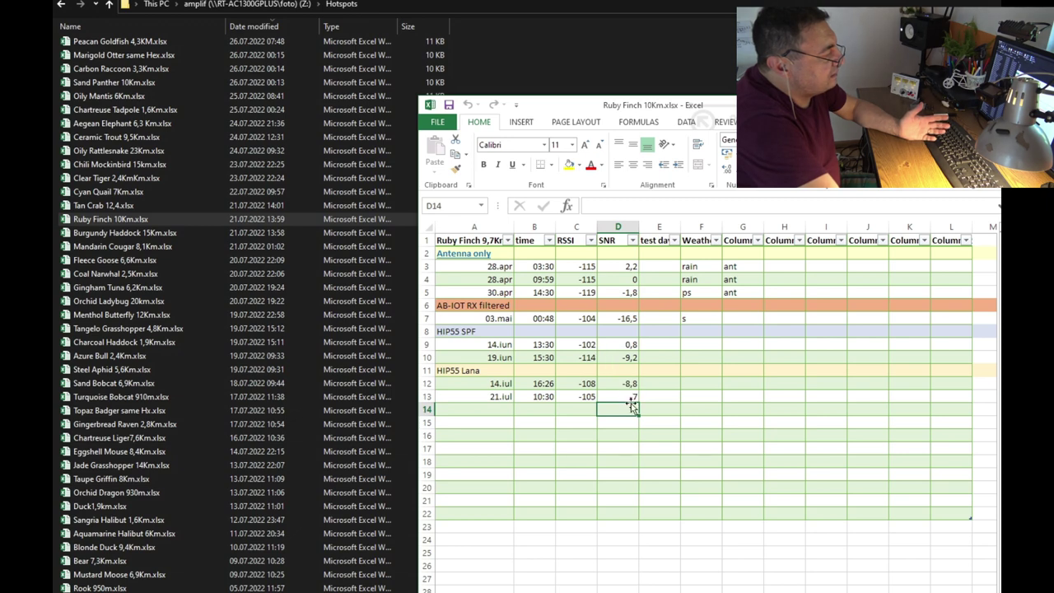
key("alt+F4")
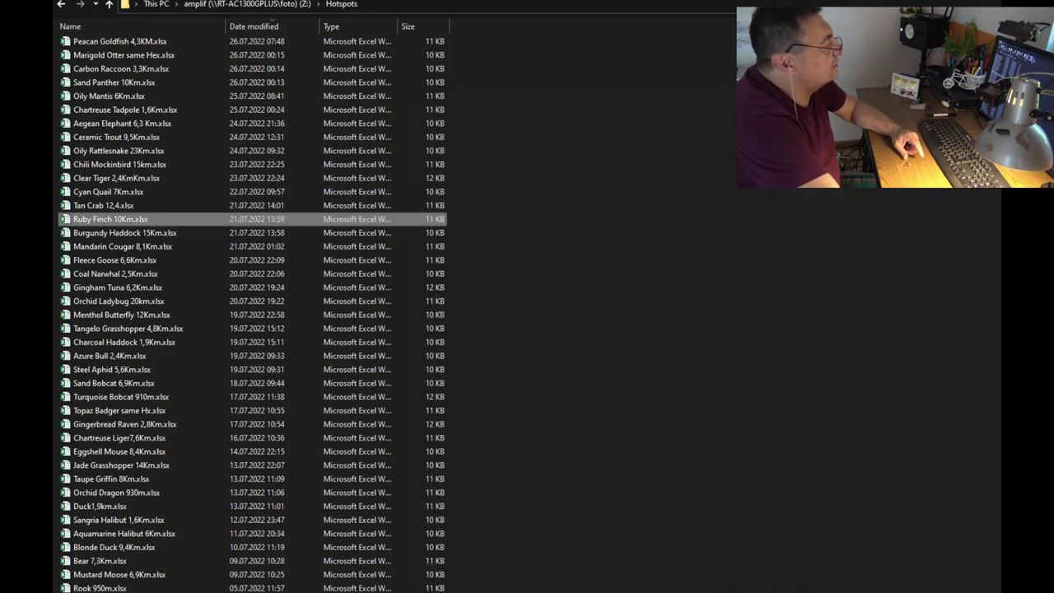
Step: Examine the readings and title cells in Burgundy Haddock 15Km.xlsx and Mandarin Cougar 8,1Km.xlsx, closing each workbook after viewing
double_click(165, 235)
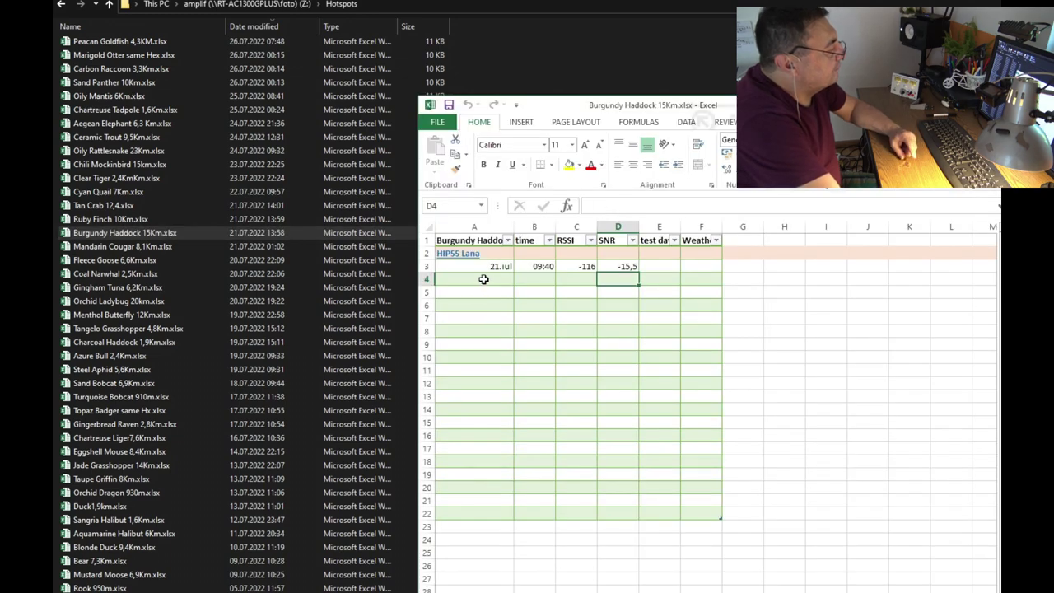
left_click(459, 240)
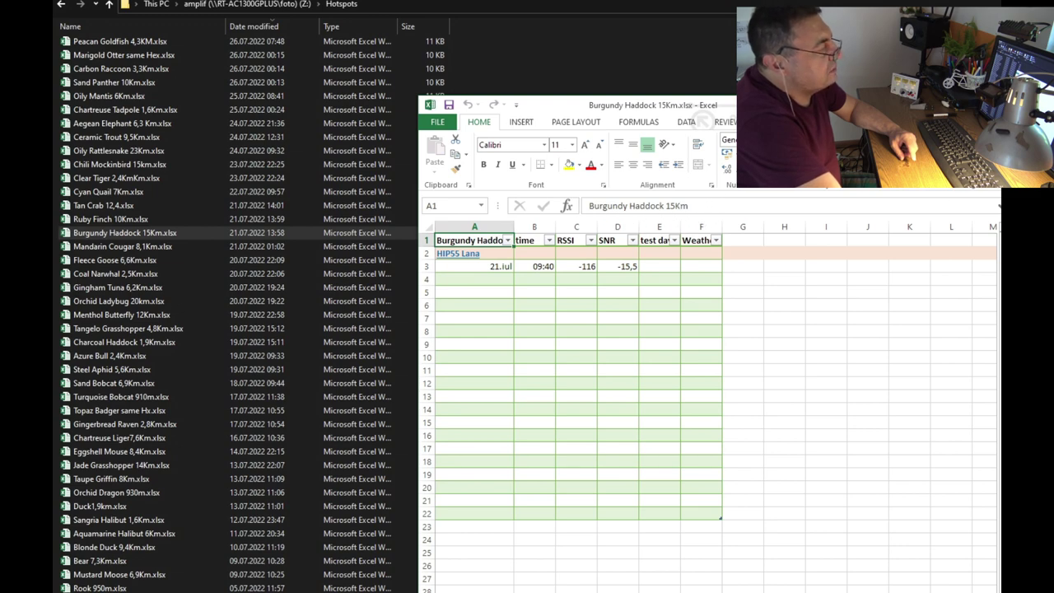
key("alt+F4")
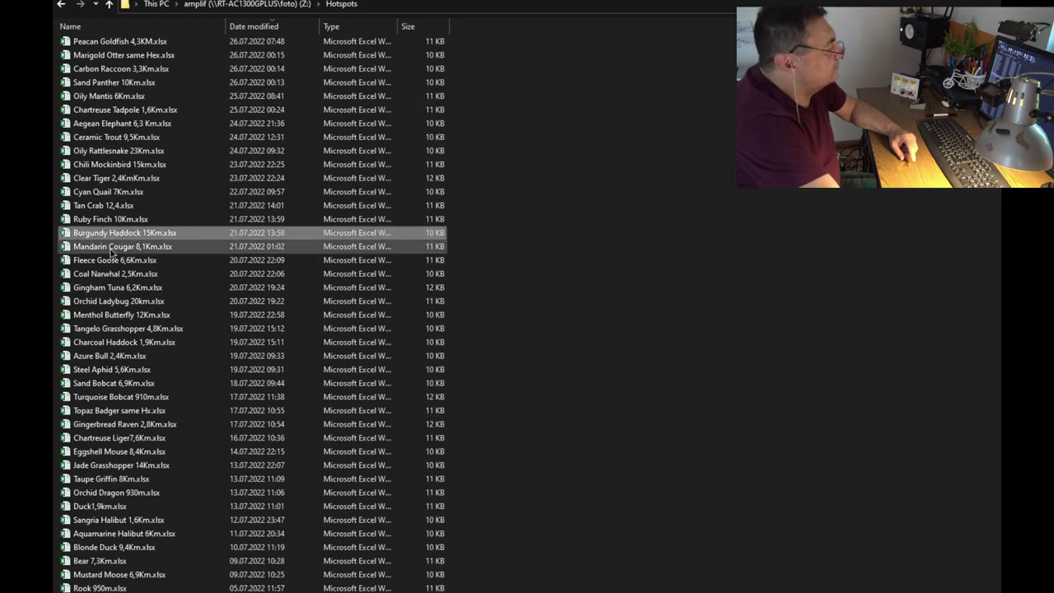
double_click(119, 247)
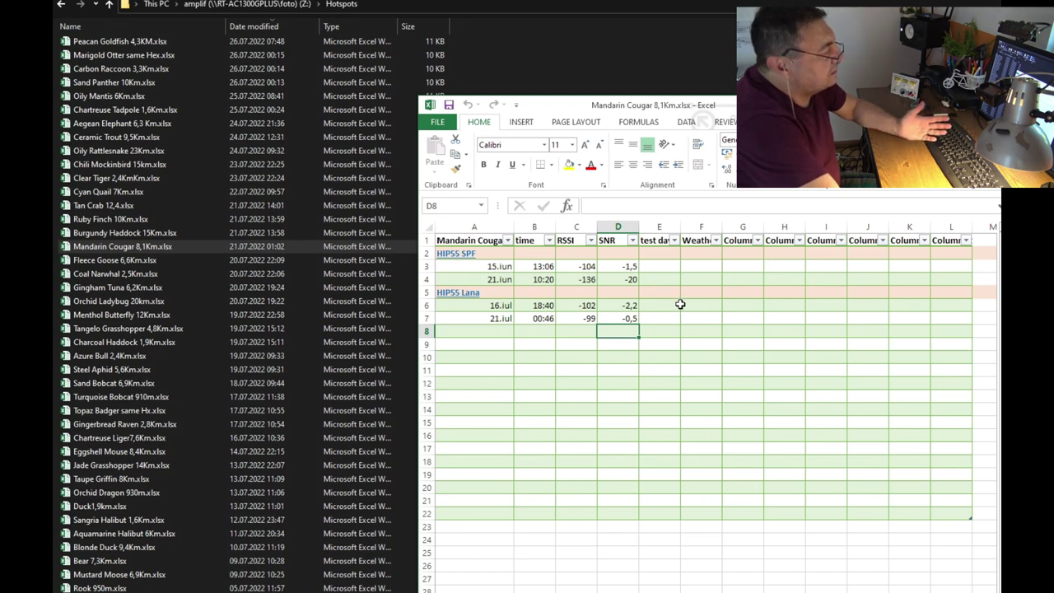
left_click(477, 244)
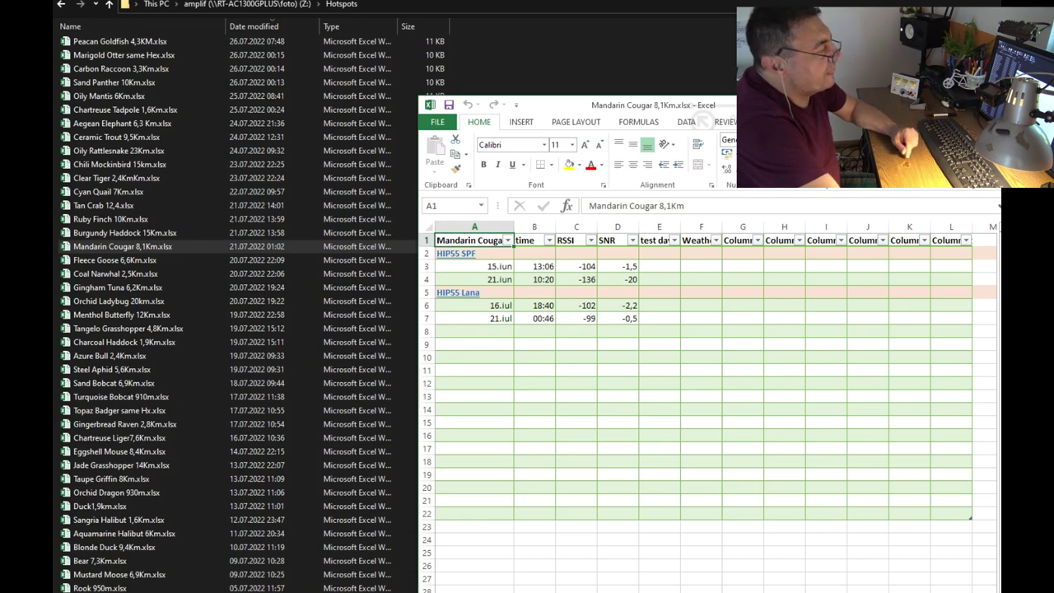
key("alt+F4")
Step: Compare the HIP55 Lana readings with the earlier setups in Fleece Goose 6,6Km.xlsx and Coal Narwhal 2,5Km.xlsx, closing each after viewing
left_click(122, 264)
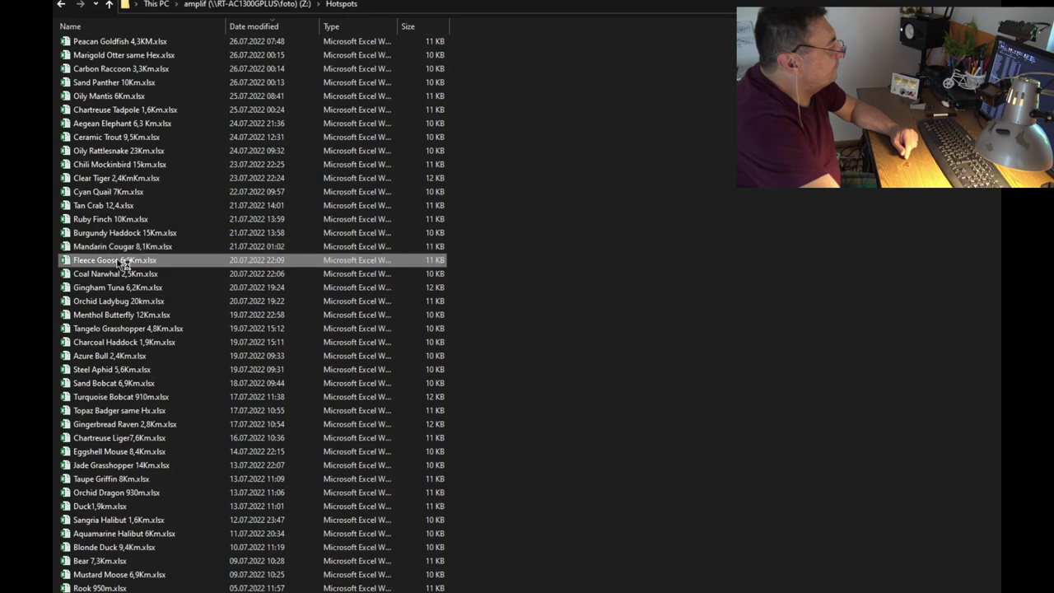
double_click(122, 264)
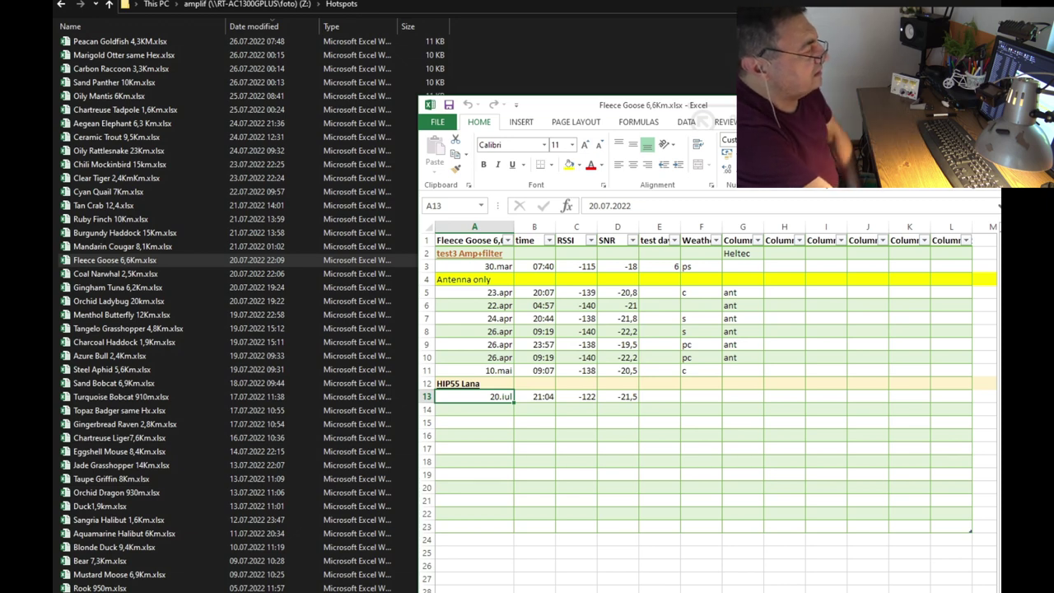
key("alt+F4")
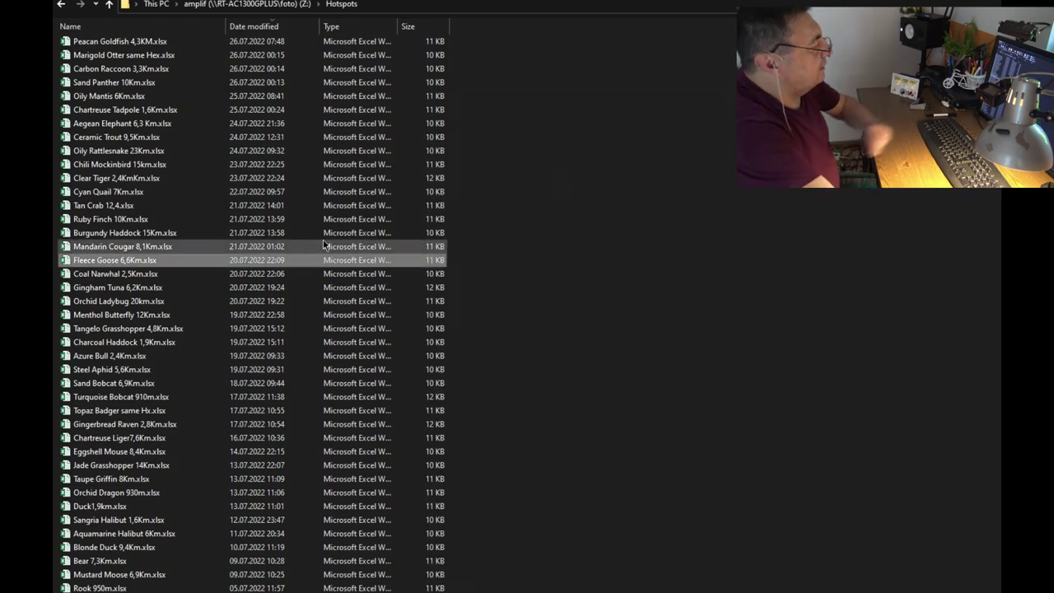
double_click(119, 274)
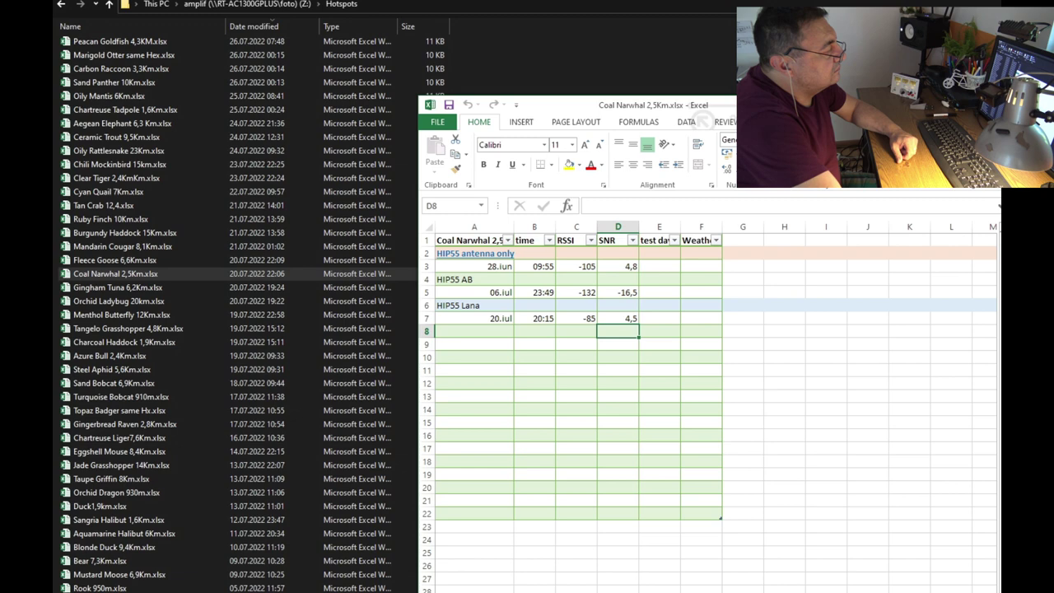
key("alt+F4")
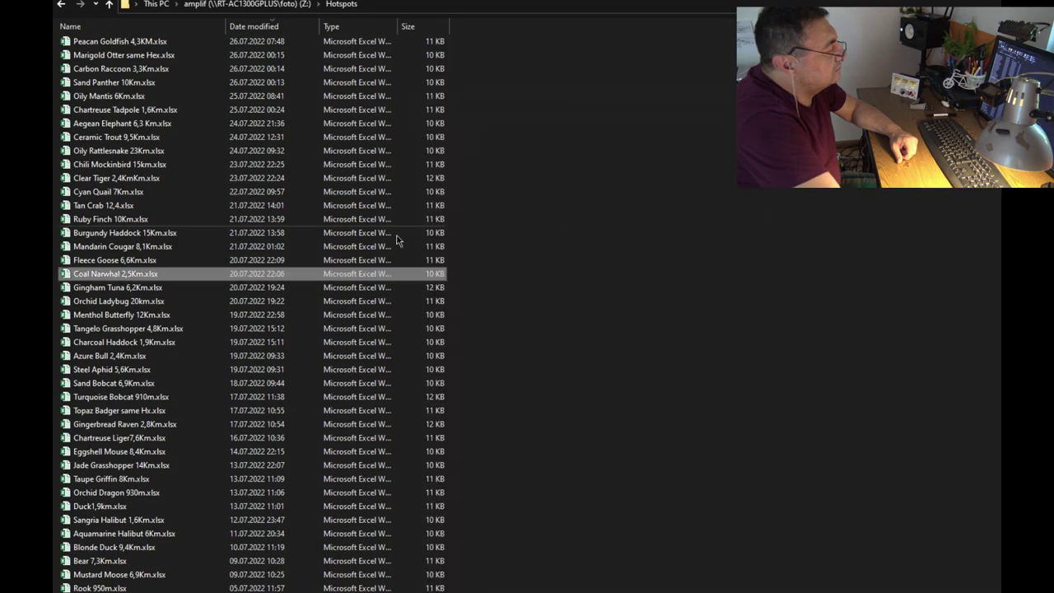
Step: Examine the title cell and the SPF, antenna-only and Lana readings in Gingham Tuna 6,2Km.xlsx, and close the workbook
double_click(142, 295)
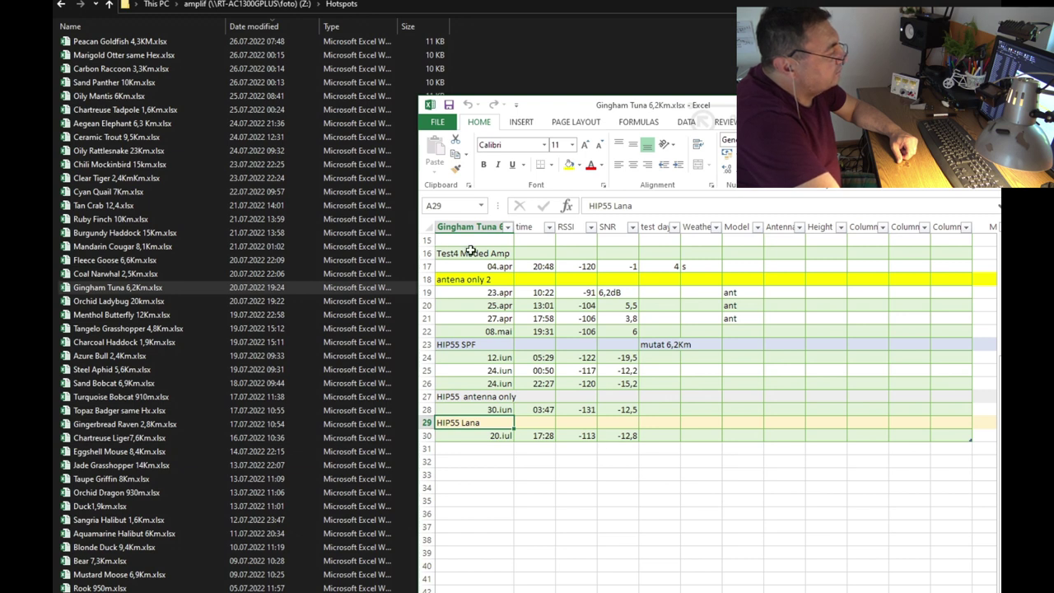
left_click(473, 225)
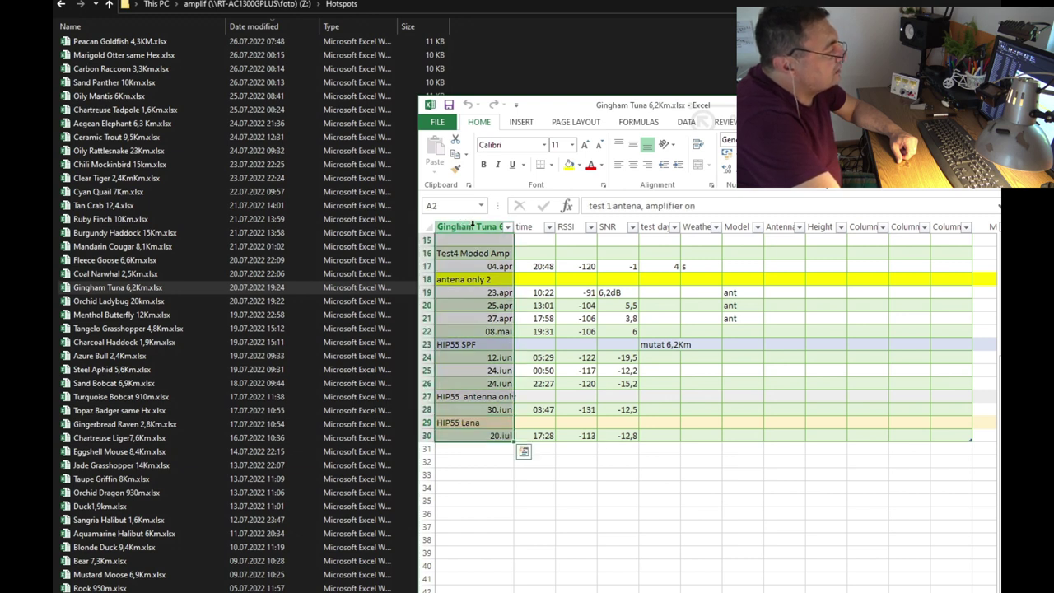
key("ctrl+space")
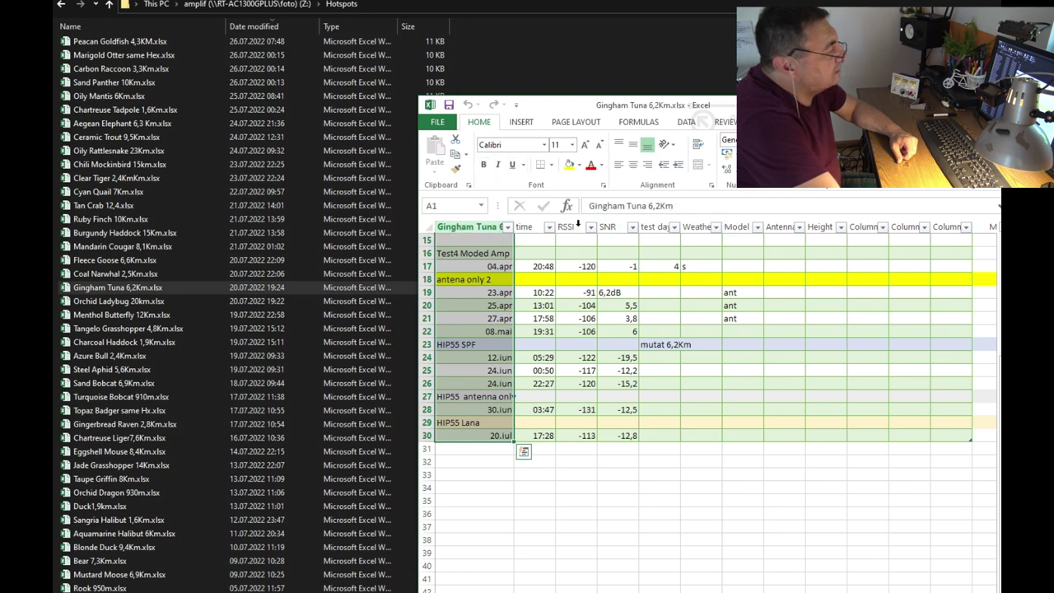
left_click(468, 229)
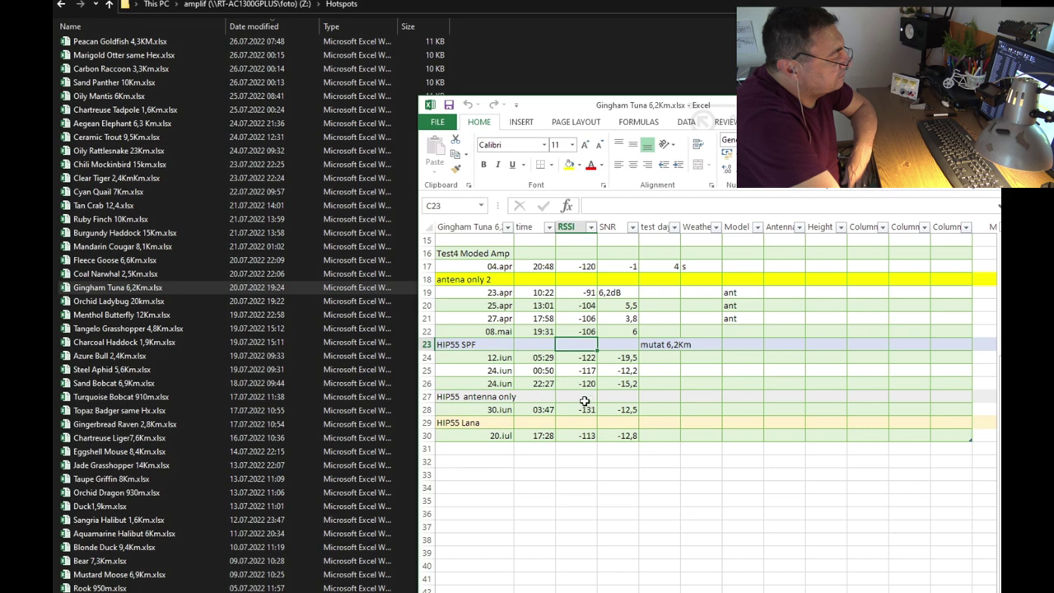
key("alt+F4")
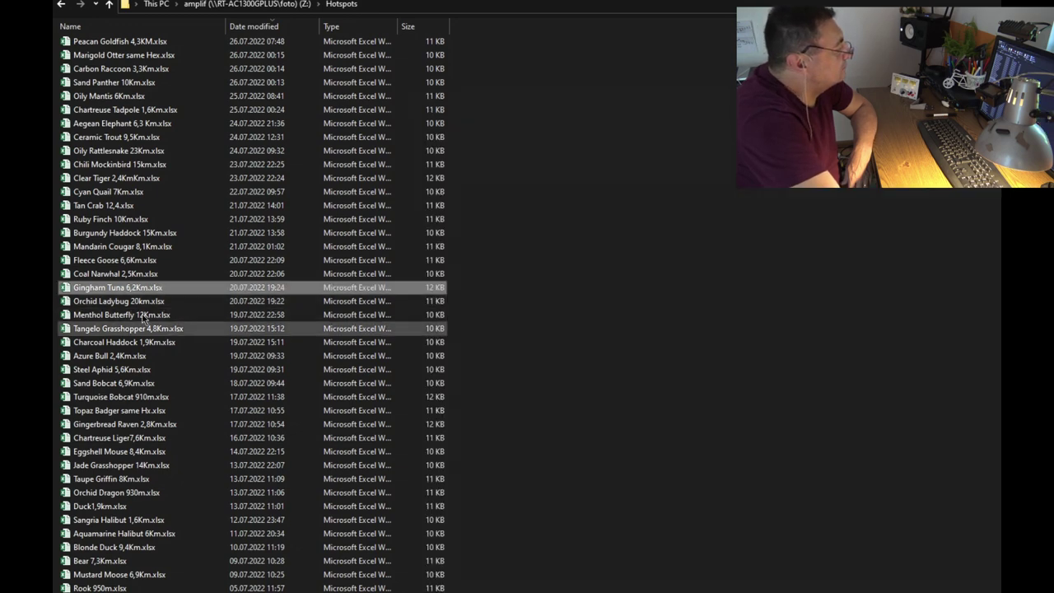
Step: Examine the title and test readings in Orchid Ladybug 20km.xlsx and the Lana reading in Menthol Butterfly 12Km.xlsx, closing each after viewing
double_click(126, 302)
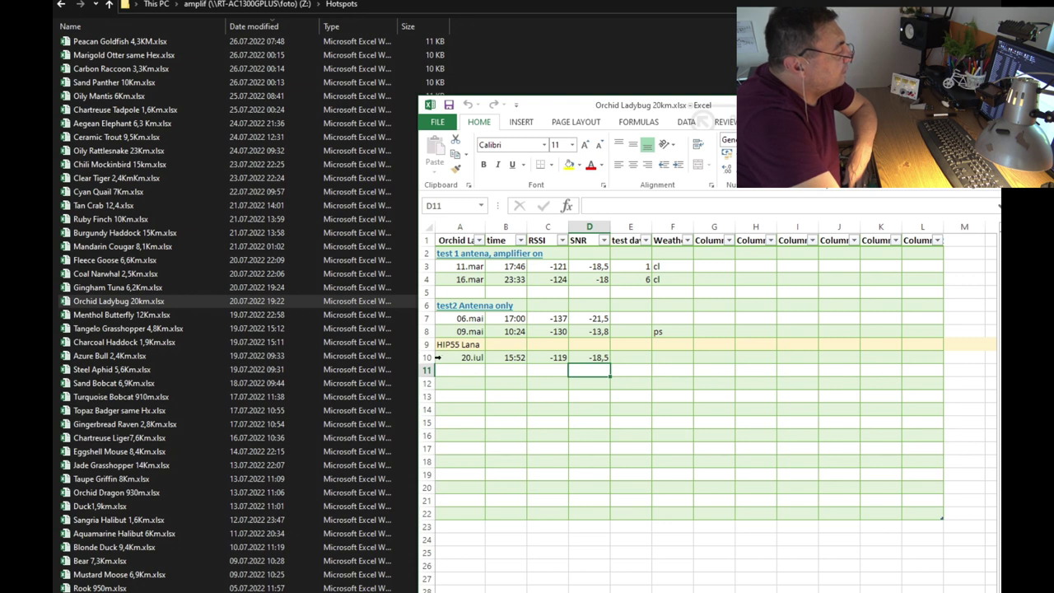
left_click(466, 241)
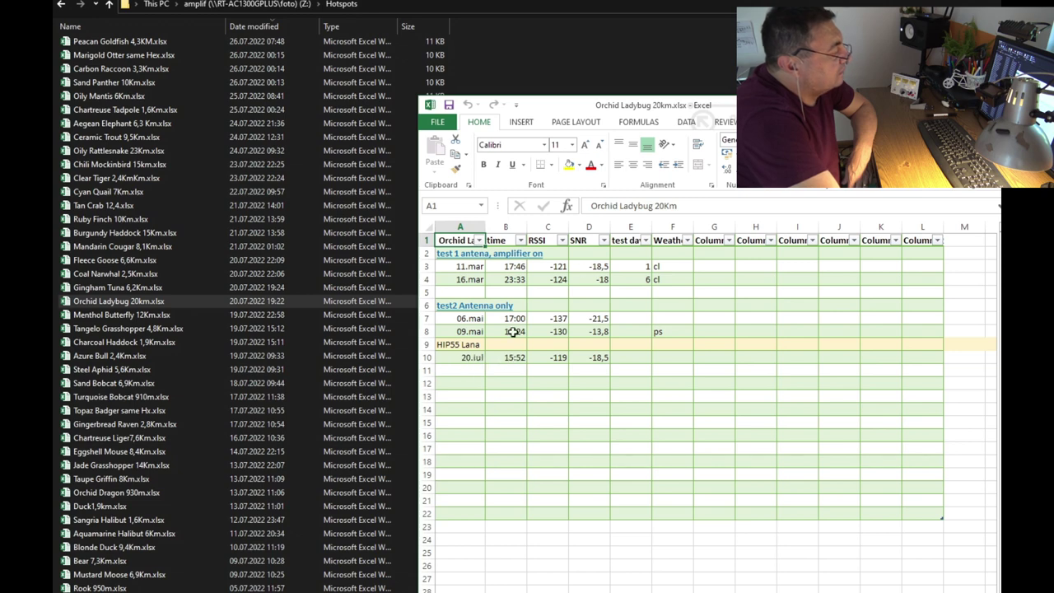
key("alt+F4")
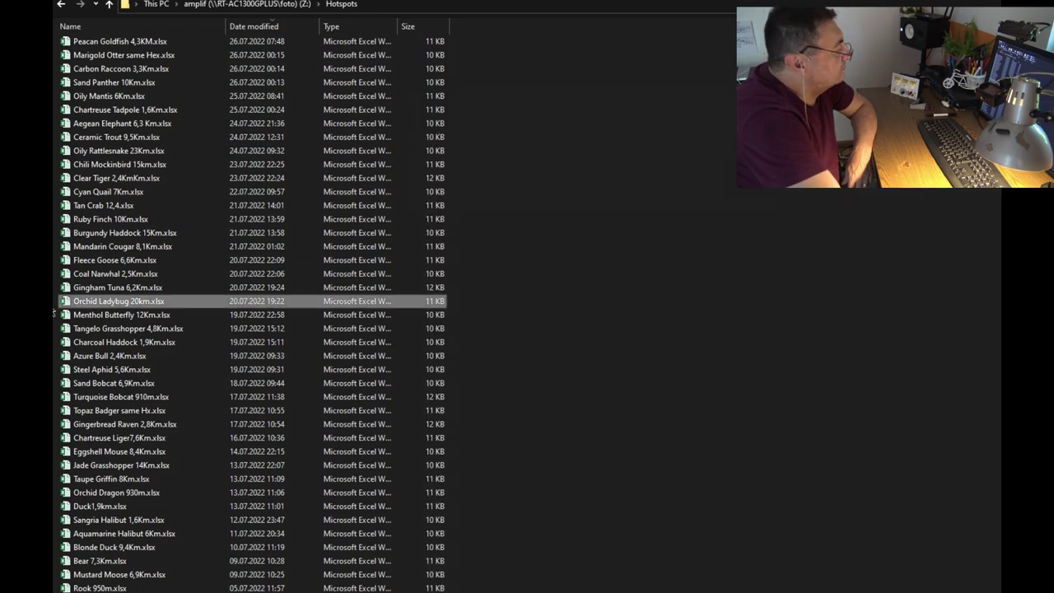
double_click(85, 318)
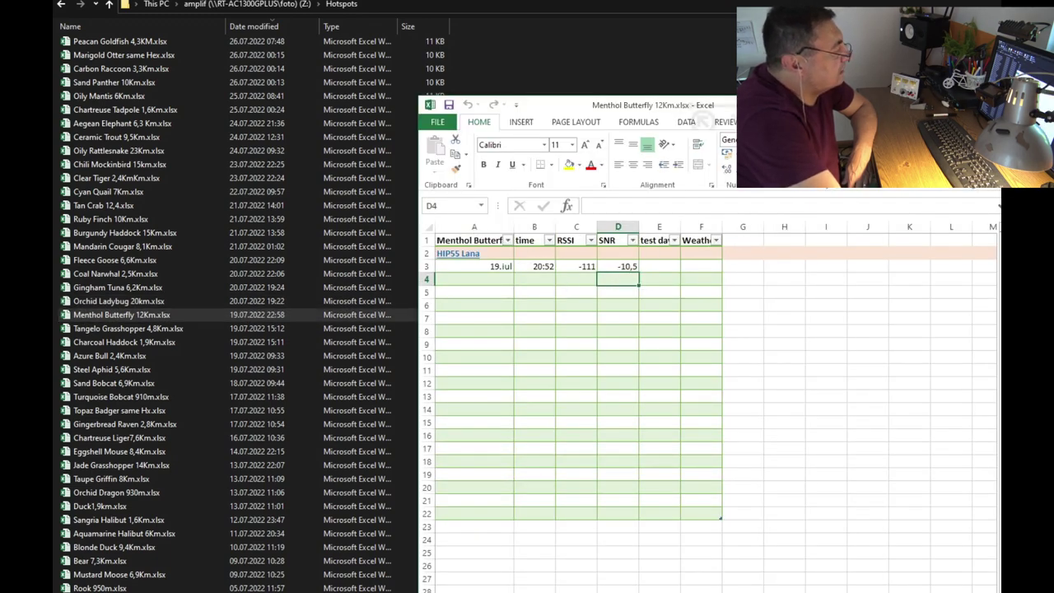
key("alt+F4")
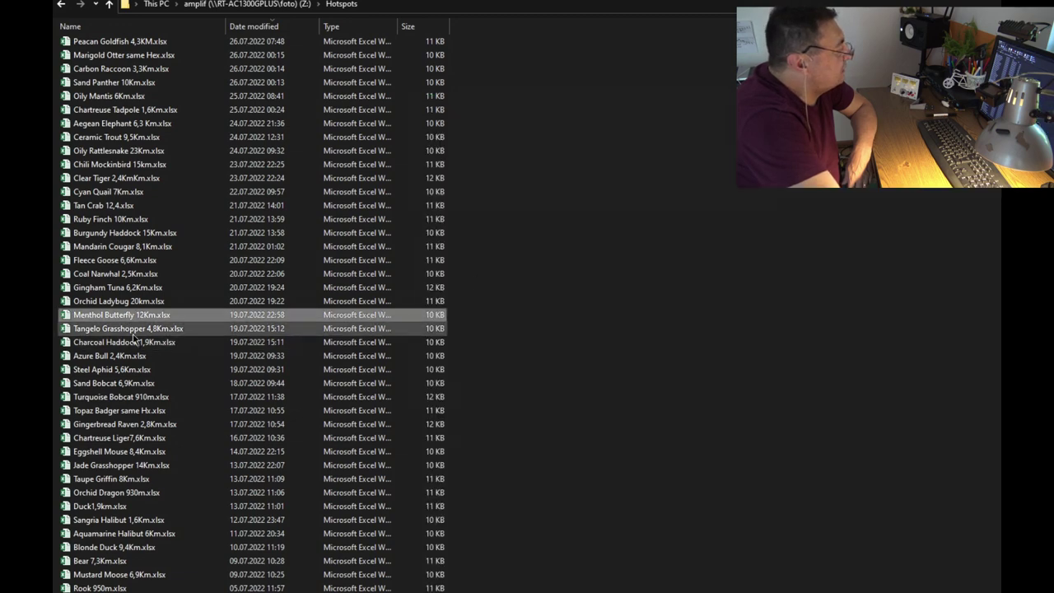
Step: Examine the HIP55 readings in Tangelo Grasshopper 4,8Km.xlsx and Charcoal Haddock 1,9Km.xlsx, closing each workbook after viewing
double_click(131, 329)
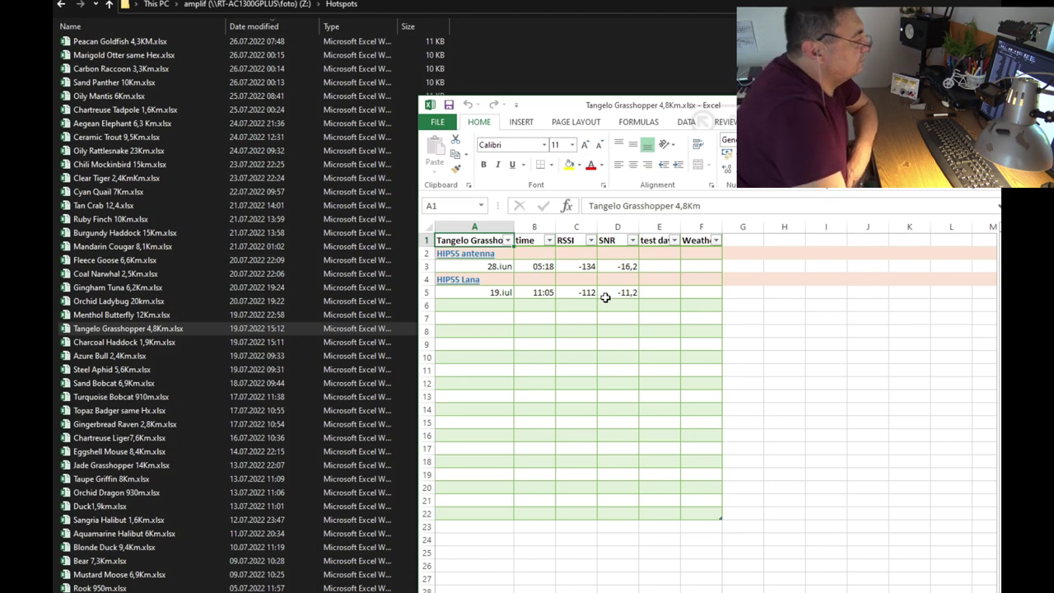
key("alt+F4")
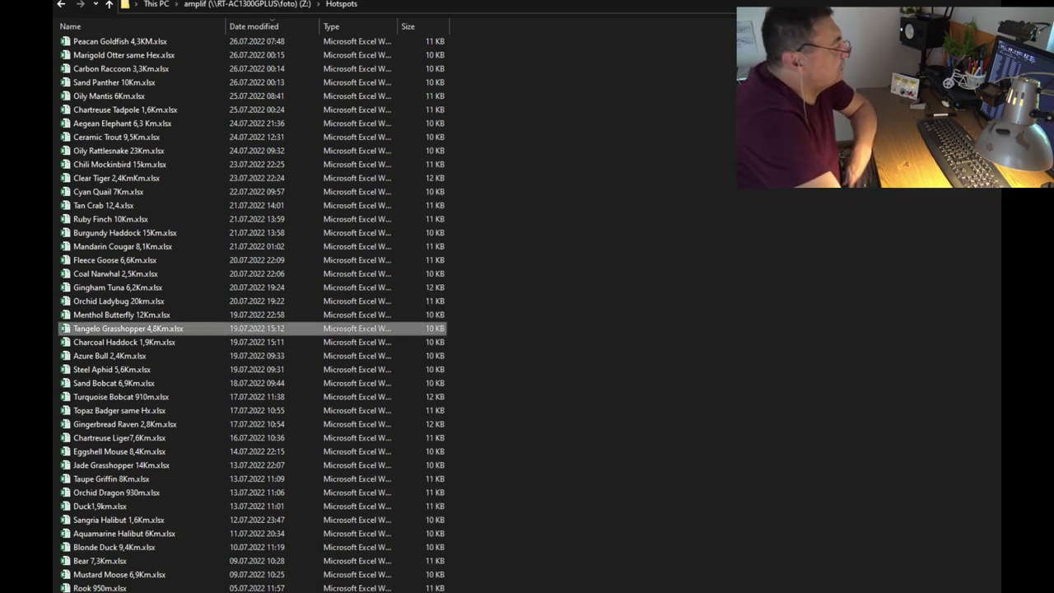
double_click(117, 345)
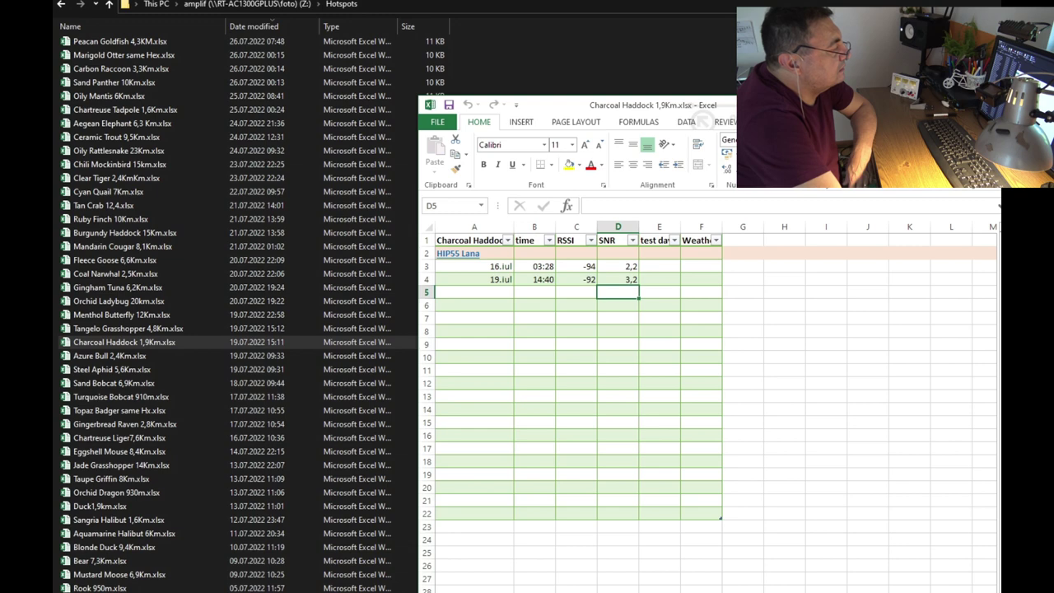
key("alt+F4")
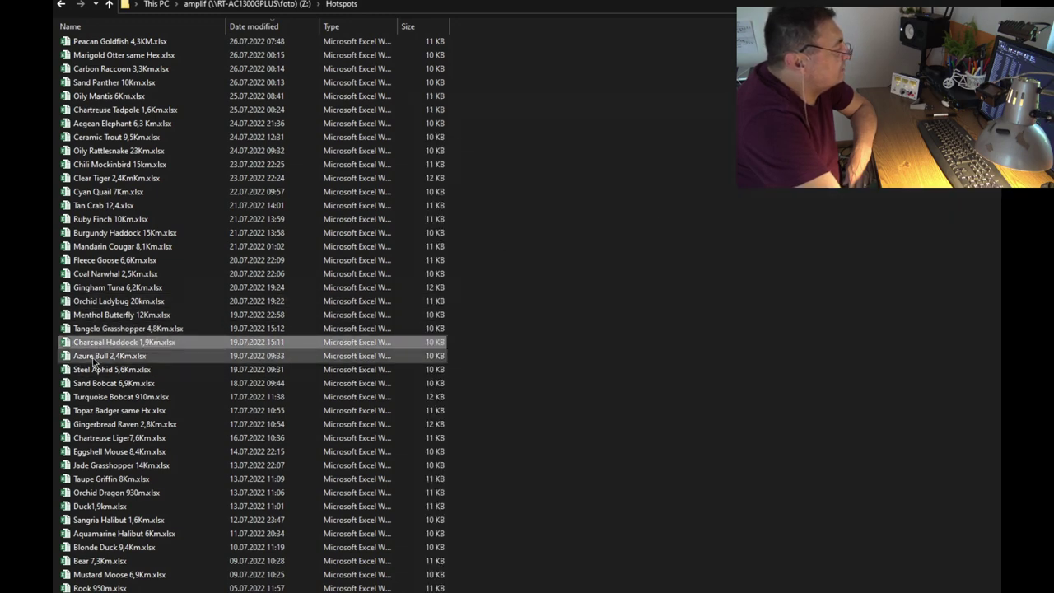
Step: Examine the HIP55 Lana readings in Azure Bull 2,4Km.xlsx and Steel Aphid 5,6Km.xlsx, closing each workbook after viewing
left_click(96, 360)
double_click(97, 360)
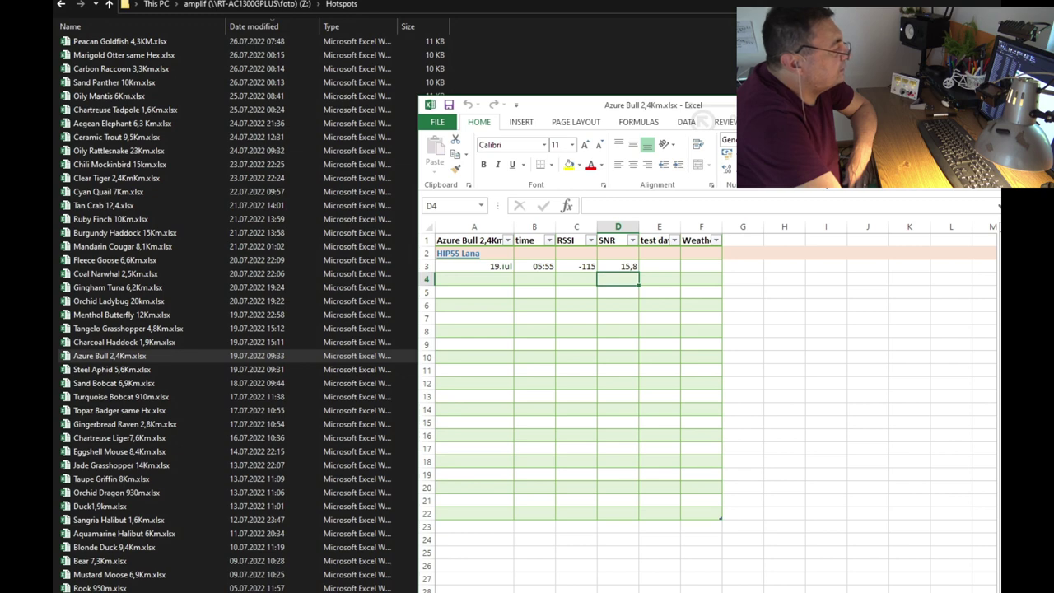
key("alt+F4")
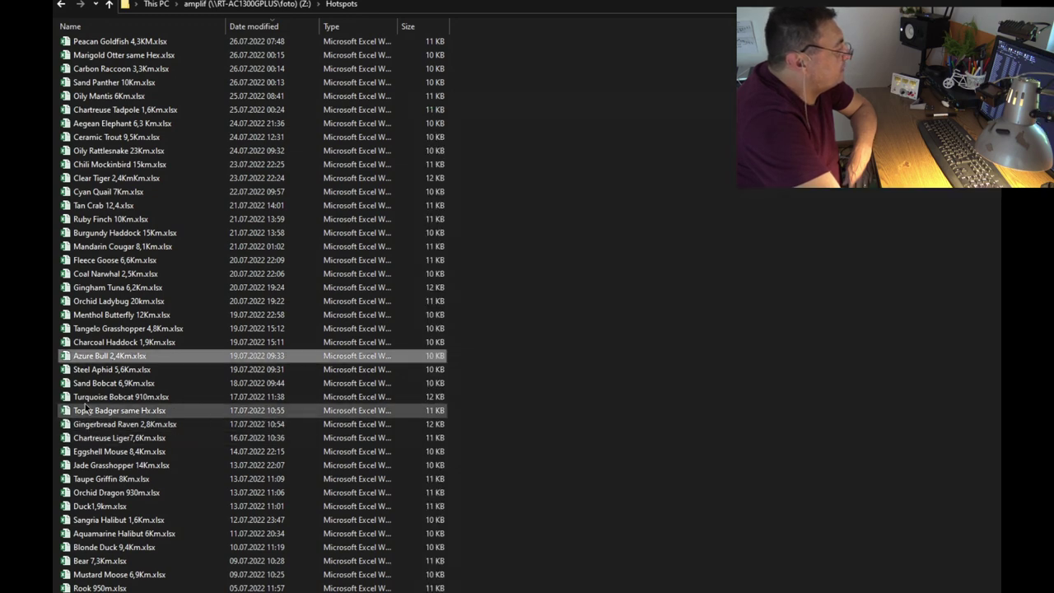
double_click(113, 370)
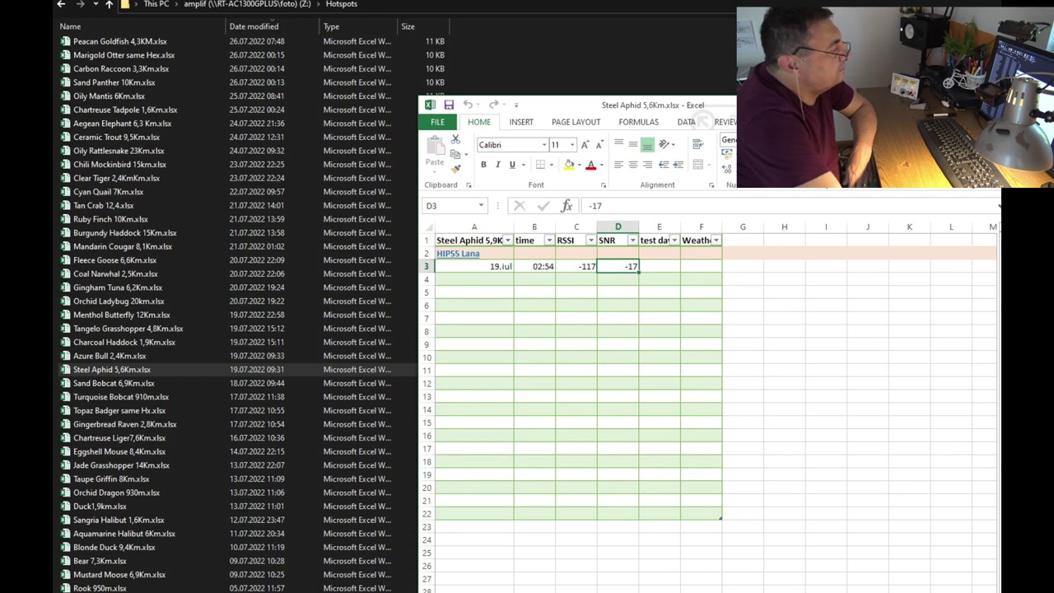
key("alt+F4")
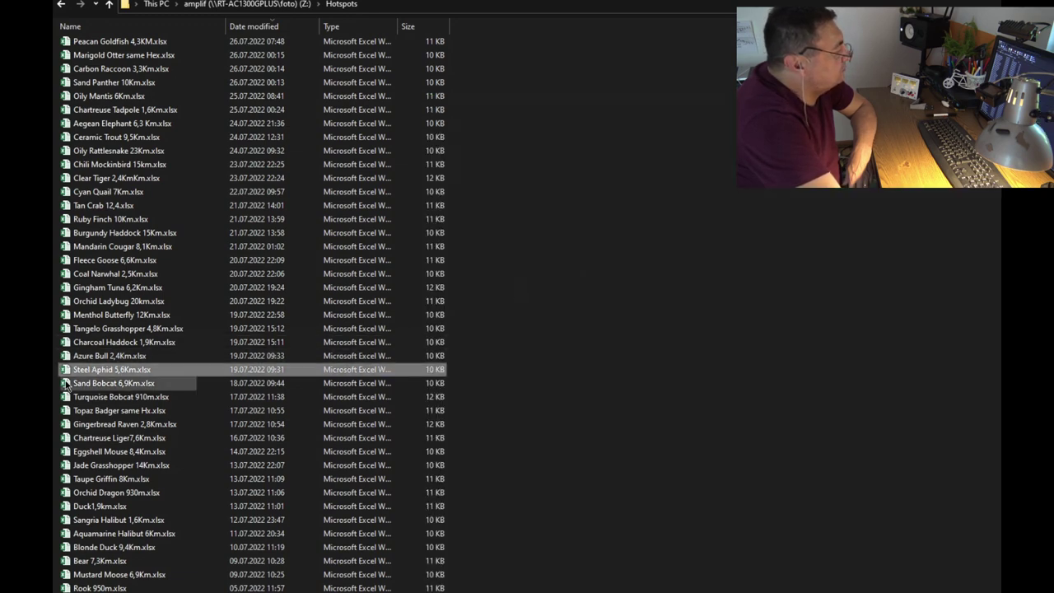
Step: Examine the HIP55 Lana reading in Sand Bobcat 6,9Km.xlsx and close the workbook
left_click(109, 383)
double_click(110, 384)
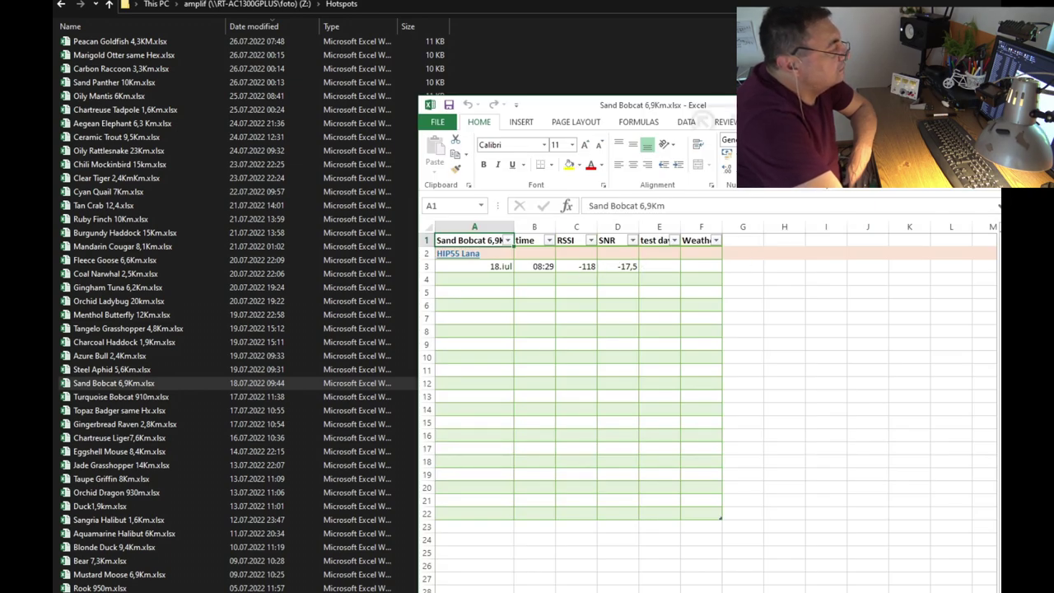
left_click(986, 105)
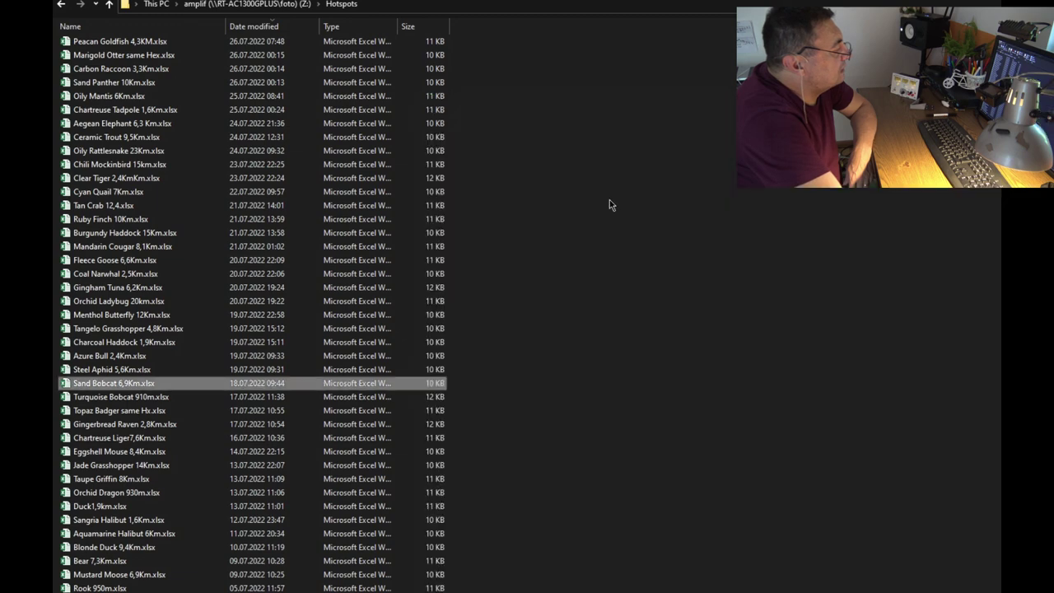
Step: Examine all antenna and amplifier tests in Turquoise Bobcat 910m.xlsx in a taller window, check the HIP55 Lana RSSI, and close the workbook
left_click(100, 397)
double_click(100, 398)
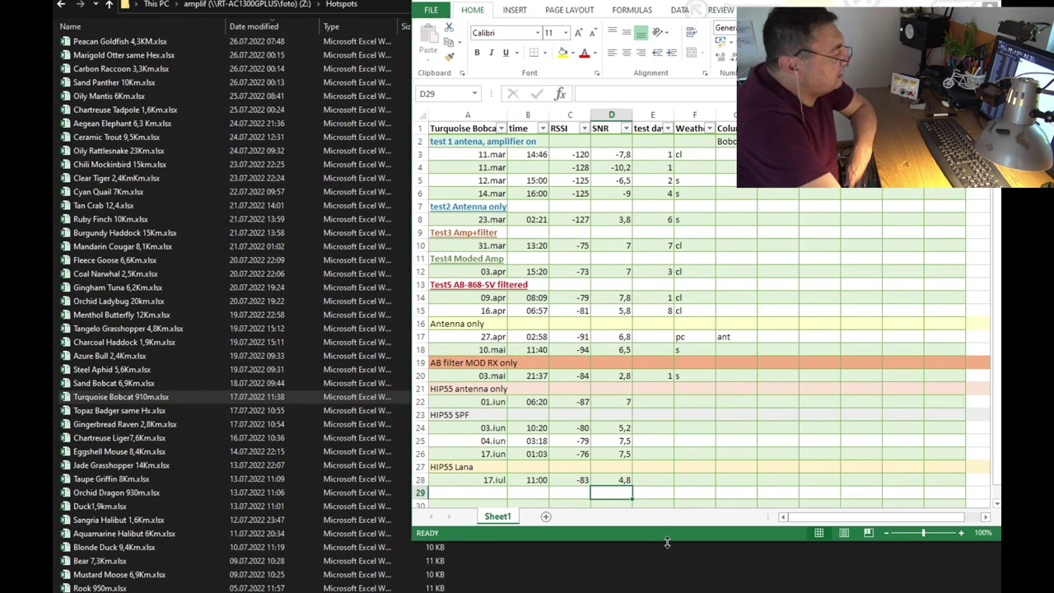
left_click_drag(664, 541, 666, 592)
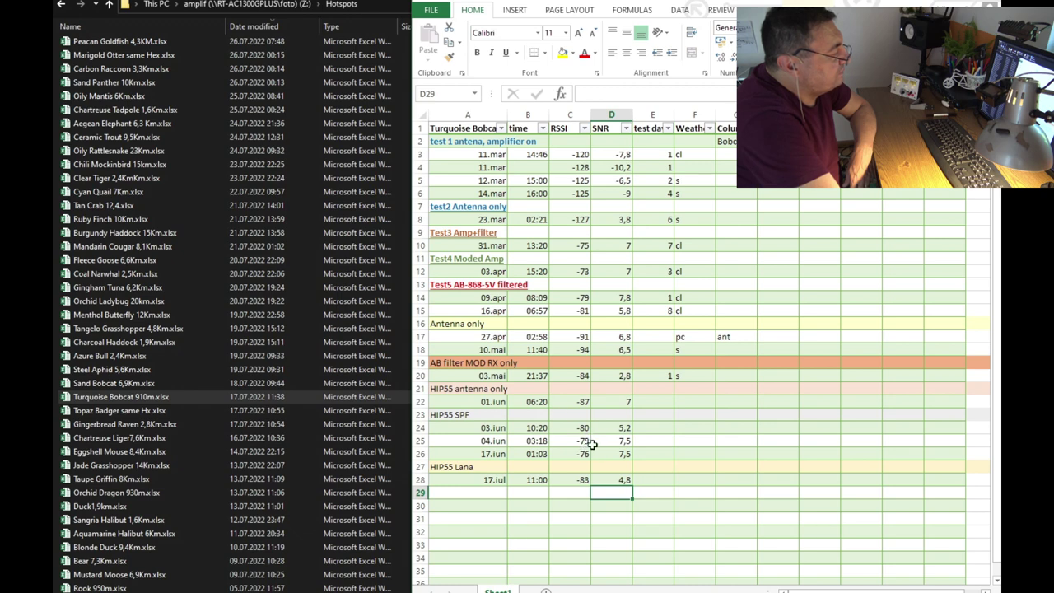
left_click(566, 483)
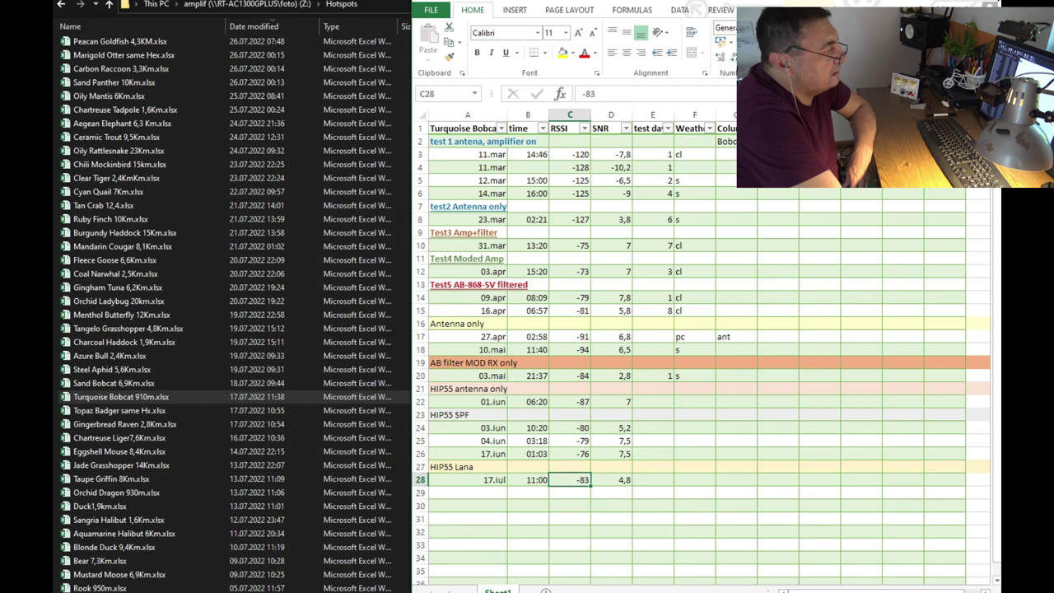
left_click(988, 2)
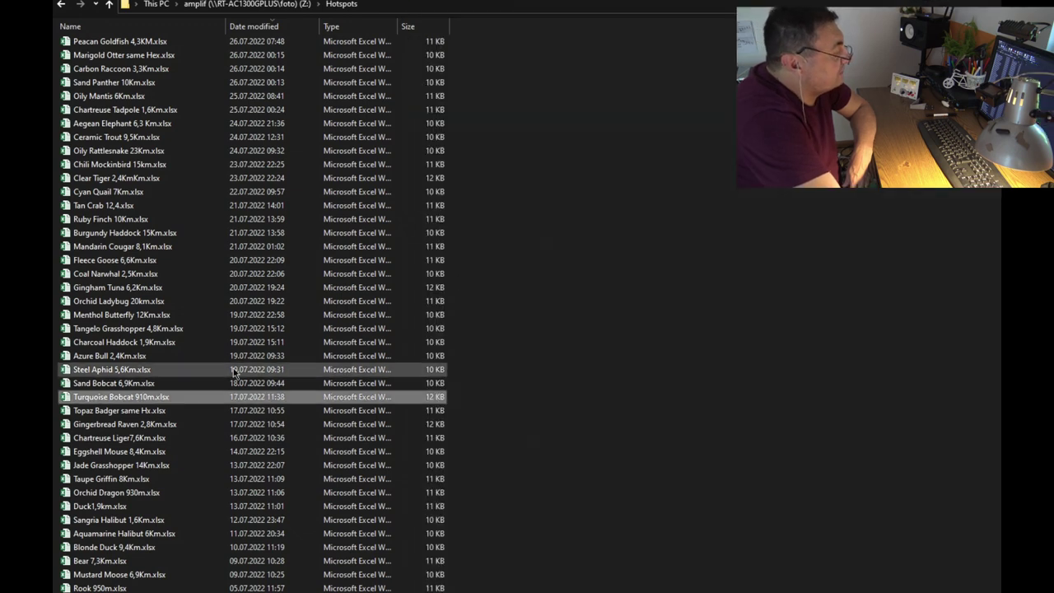
Step: Examine the antenna, SPF and Lana readings in Topaz Badger same Hx.xlsx and Gingerbread Raven 2,8Km.xlsx, closing each workbook after viewing
double_click(137, 412)
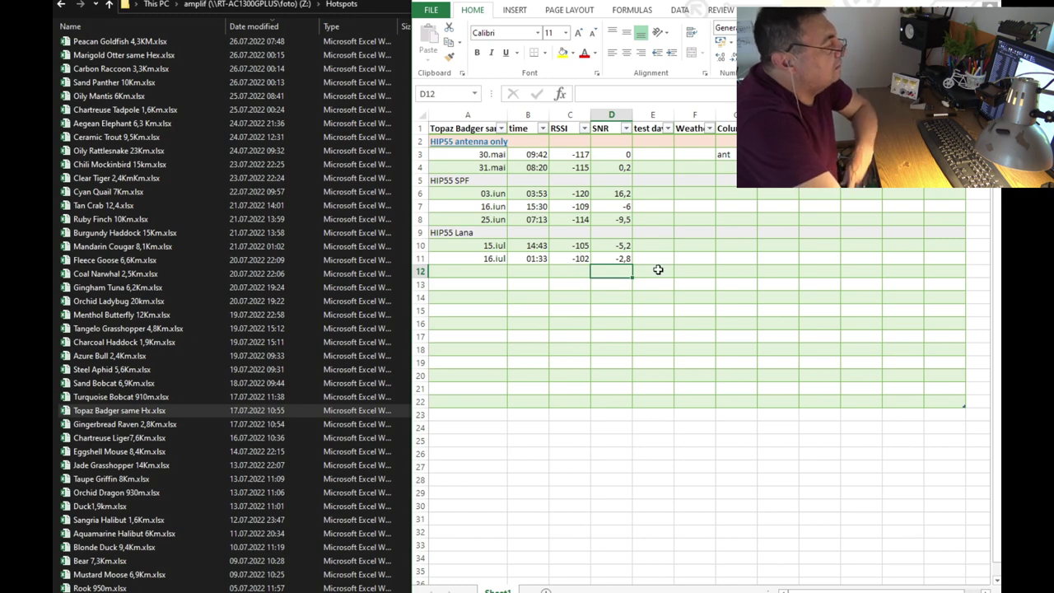
left_click(206, 412)
left_click(95, 425)
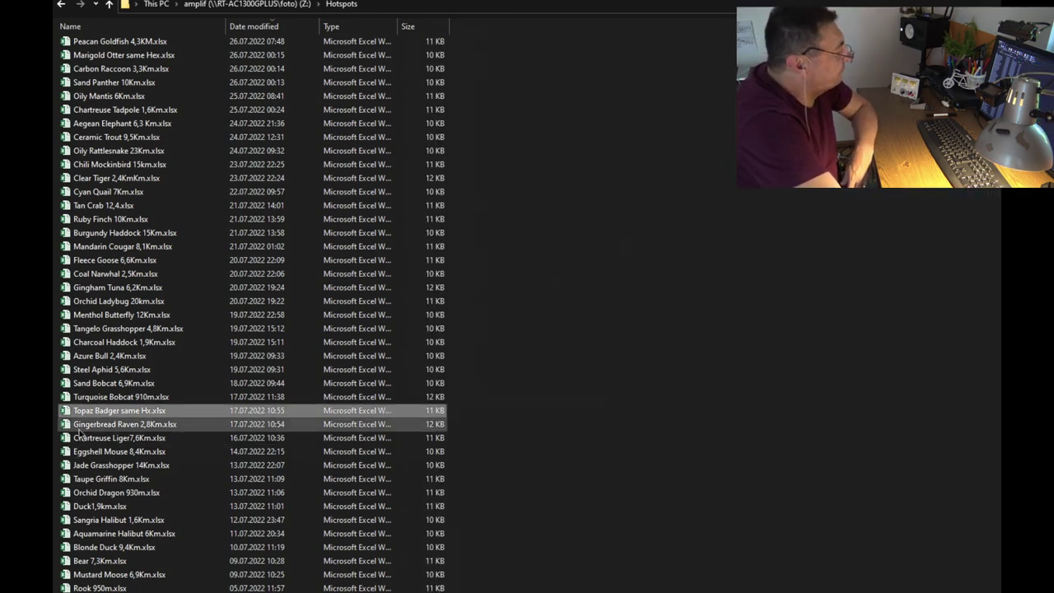
double_click(94, 427)
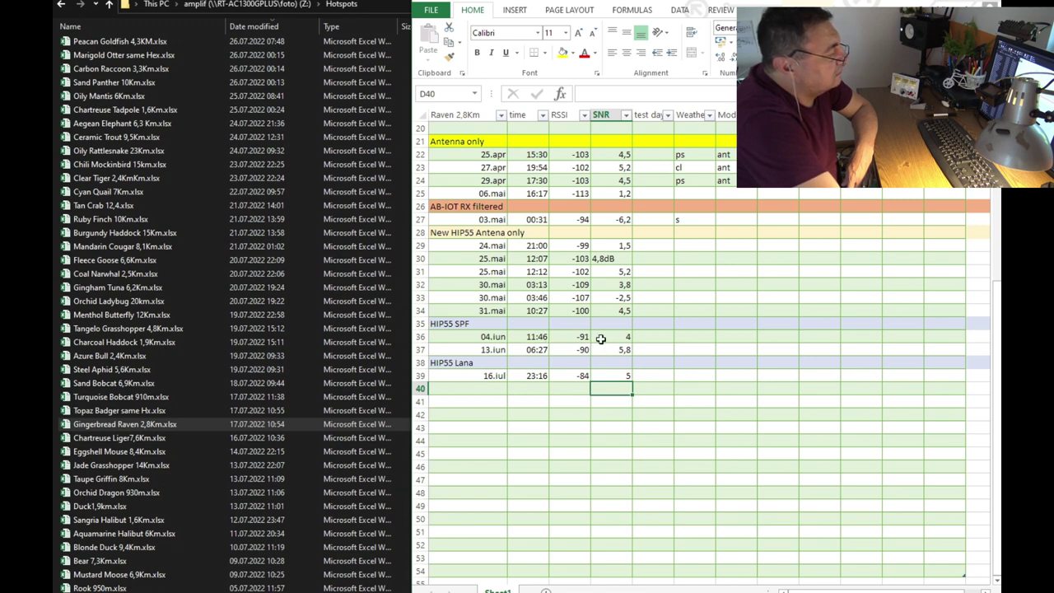
key("alt+F4")
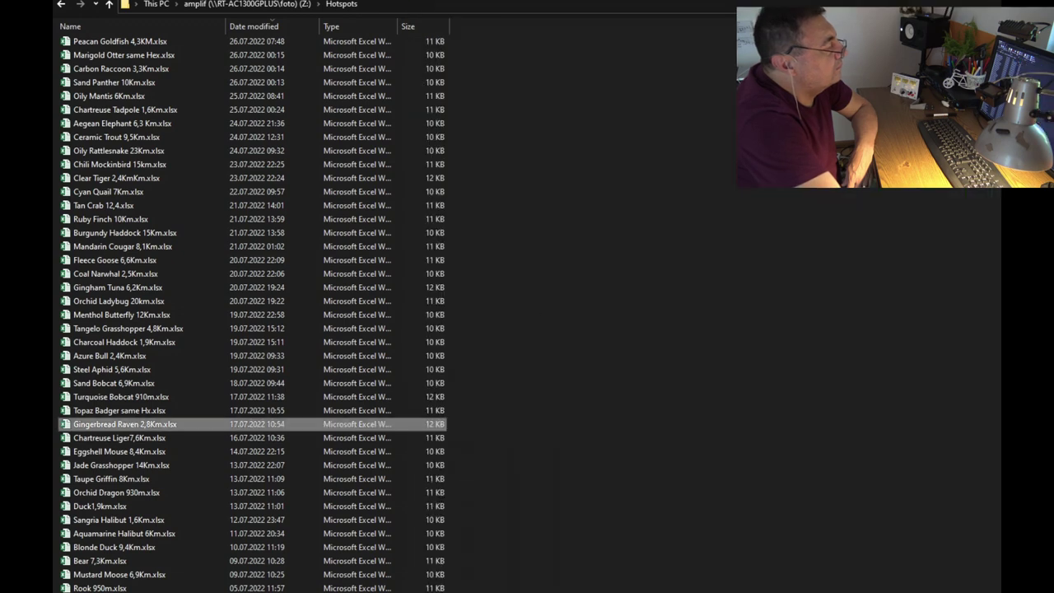
Step: Examine the HIP55 readings in Chartreuse Liger7,6Km.xlsx and Eggshell Mouse 8,4Km.xlsx, check the latter's full hotspot title, and close each workbook
double_click(129, 439)
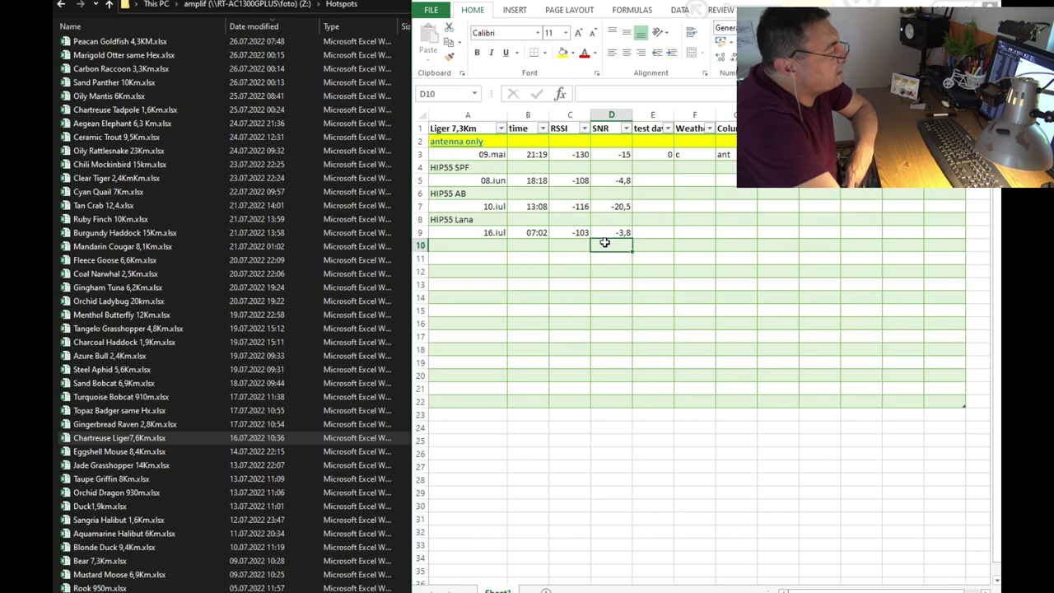
key("alt+F4")
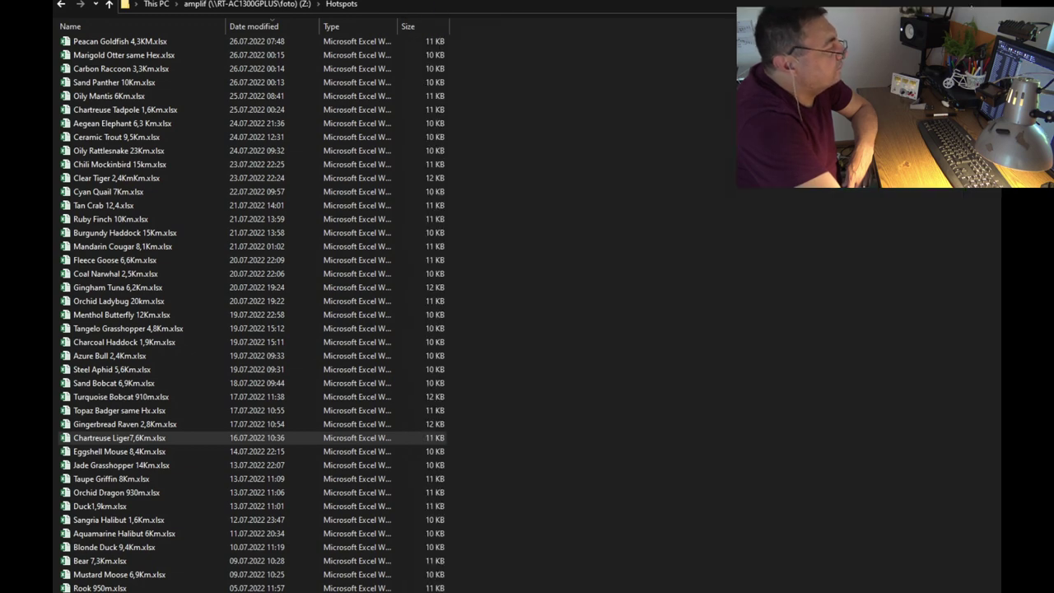
double_click(122, 453)
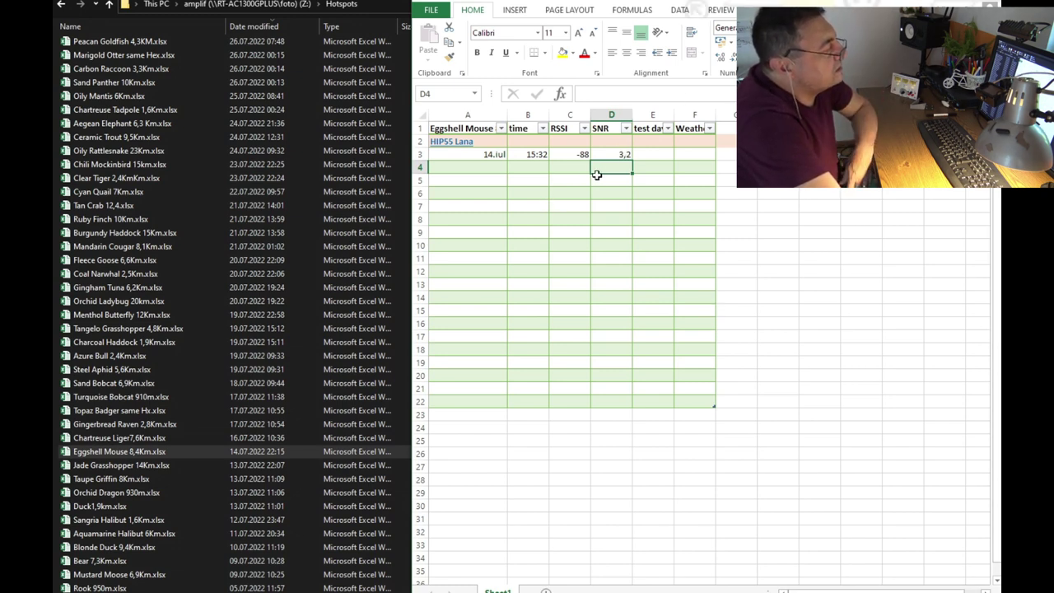
left_click(477, 132)
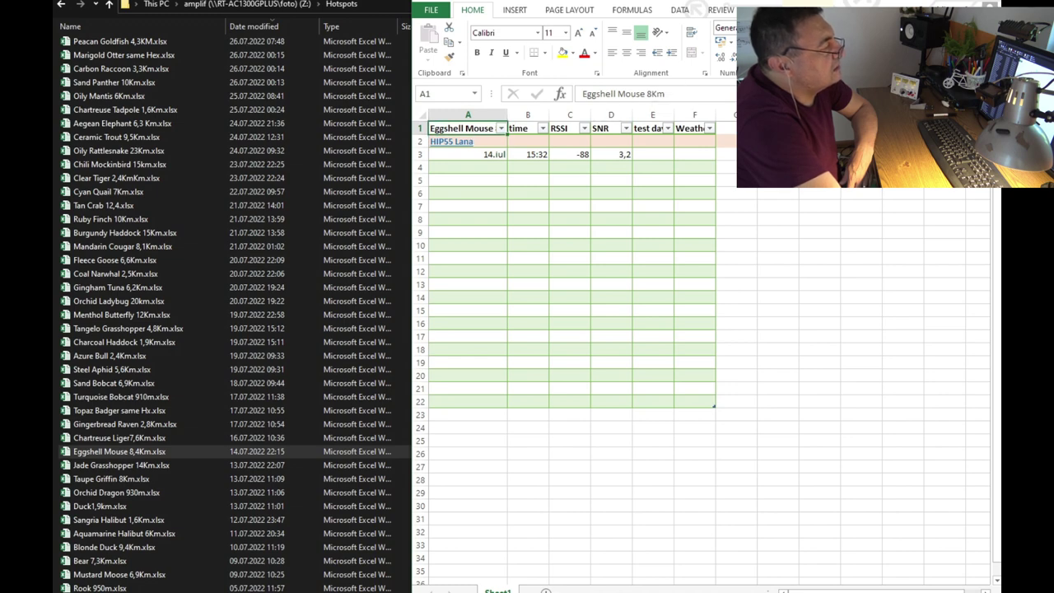
key("alt+F4")
Step: Examine the HIP55 Lana readings in Jade Grasshopper 14Km.xlsx and Taupe Griffin 8Km.xlsx, closing each workbook after viewing
left_click(115, 466)
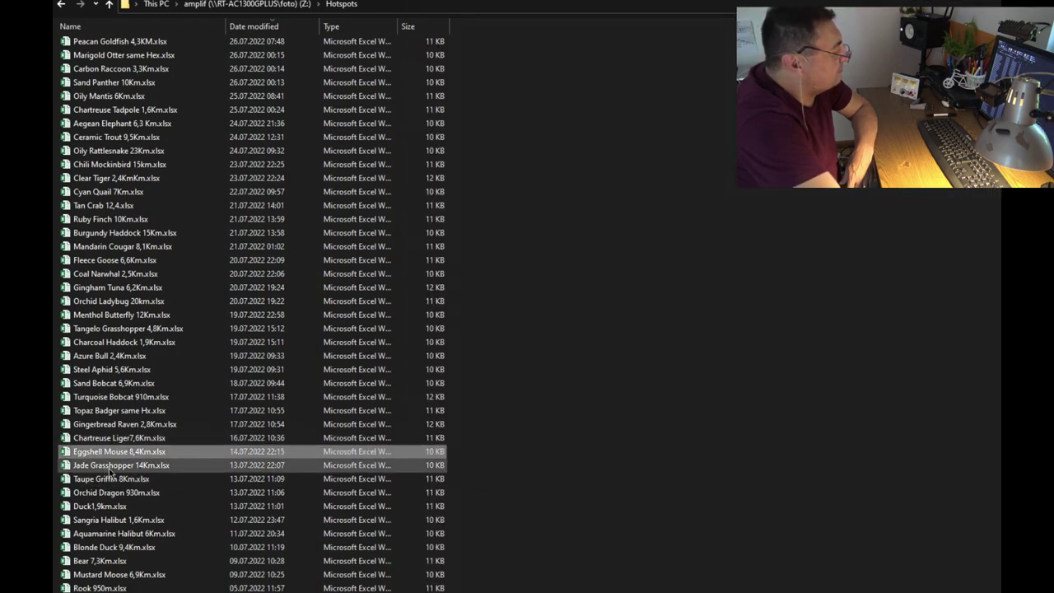
double_click(115, 466)
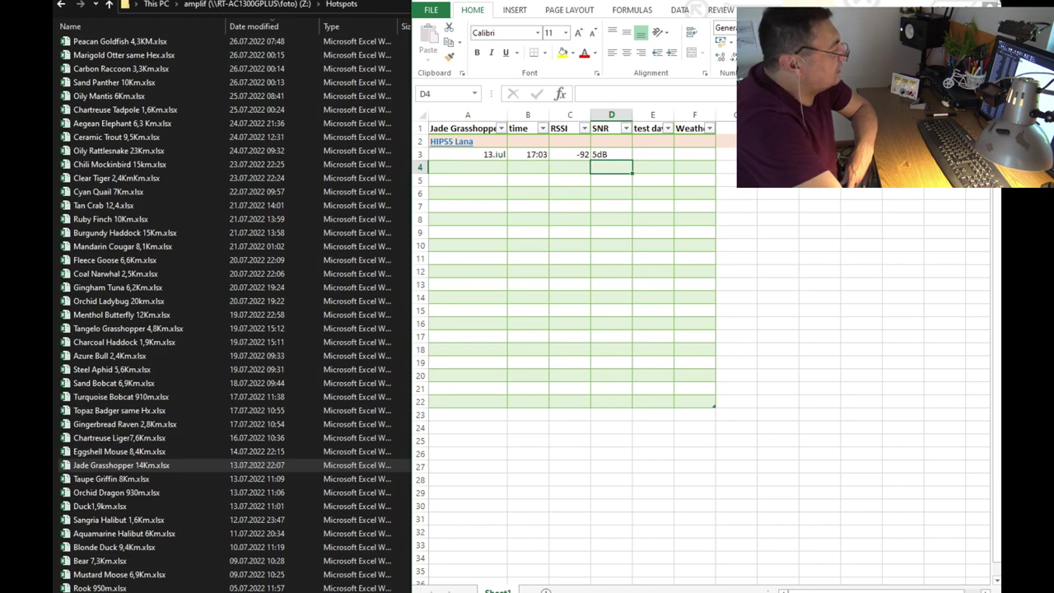
key("alt+Tab")
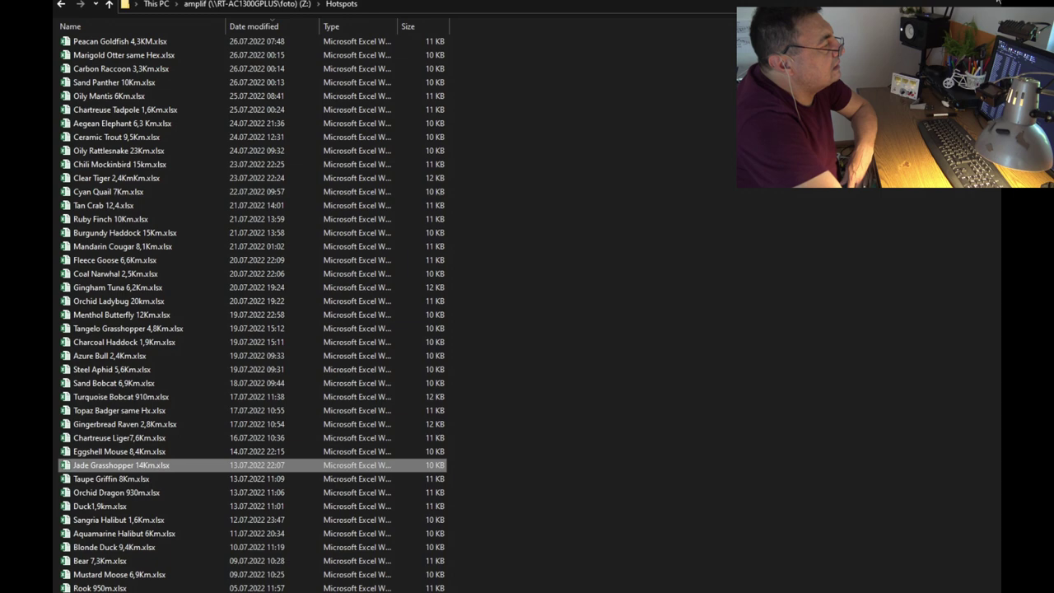
double_click(124, 480)
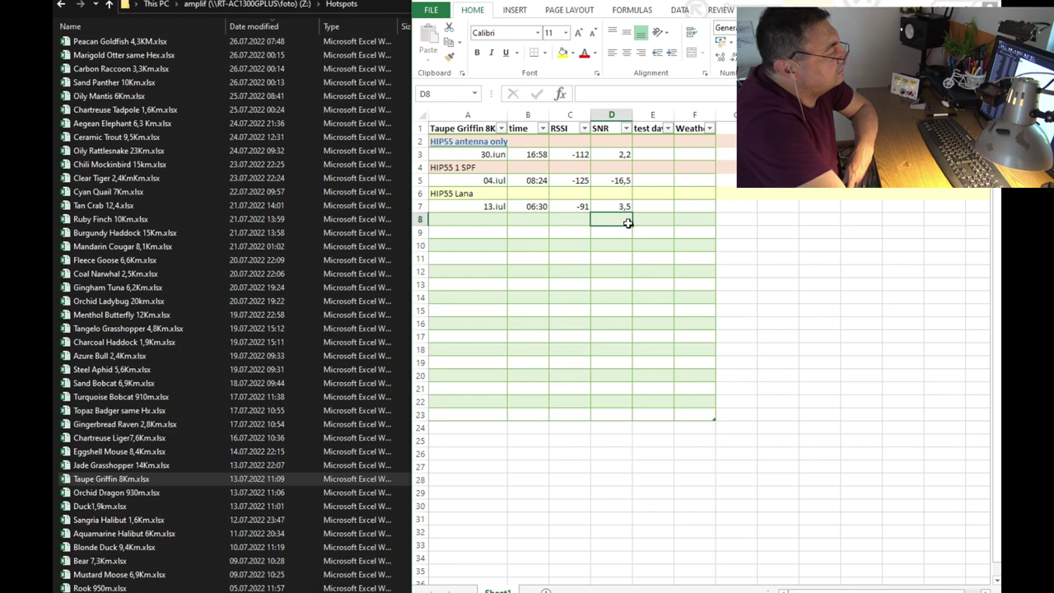
key("alt+F4")
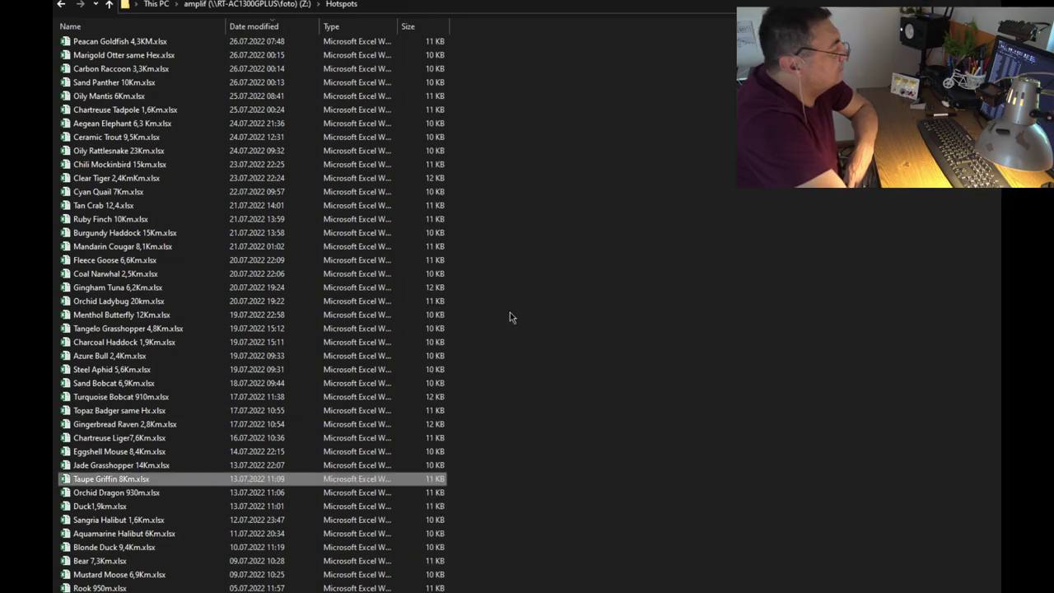
Step: Compare the antenna and amplifier test readings in Orchid Dragon 930m.xlsx and Duck1,9km.xlsx, closing each workbook after viewing
left_click(105, 492)
double_click(105, 493)
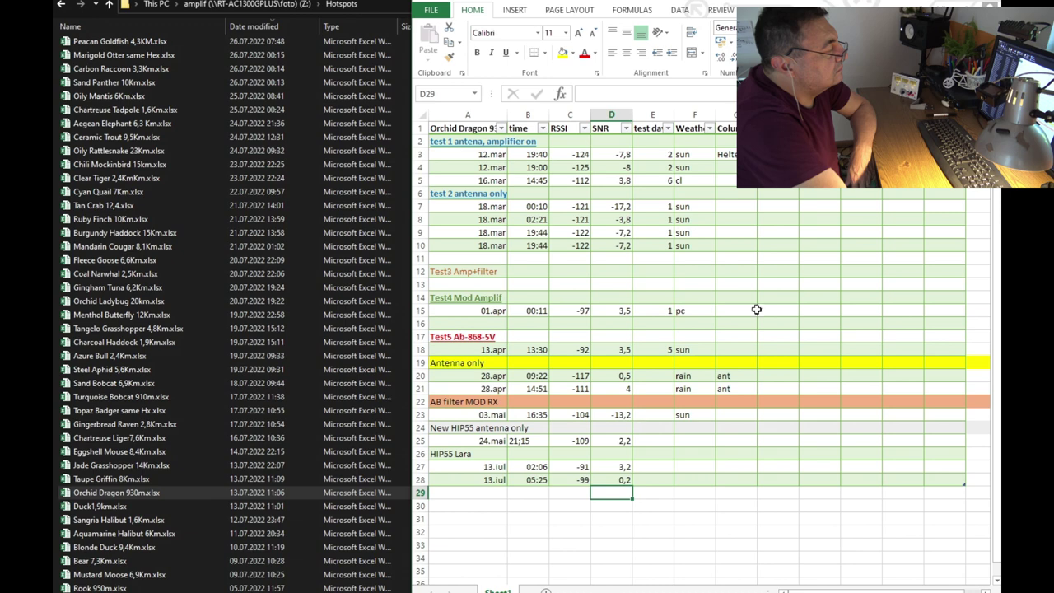
key("alt+Tab")
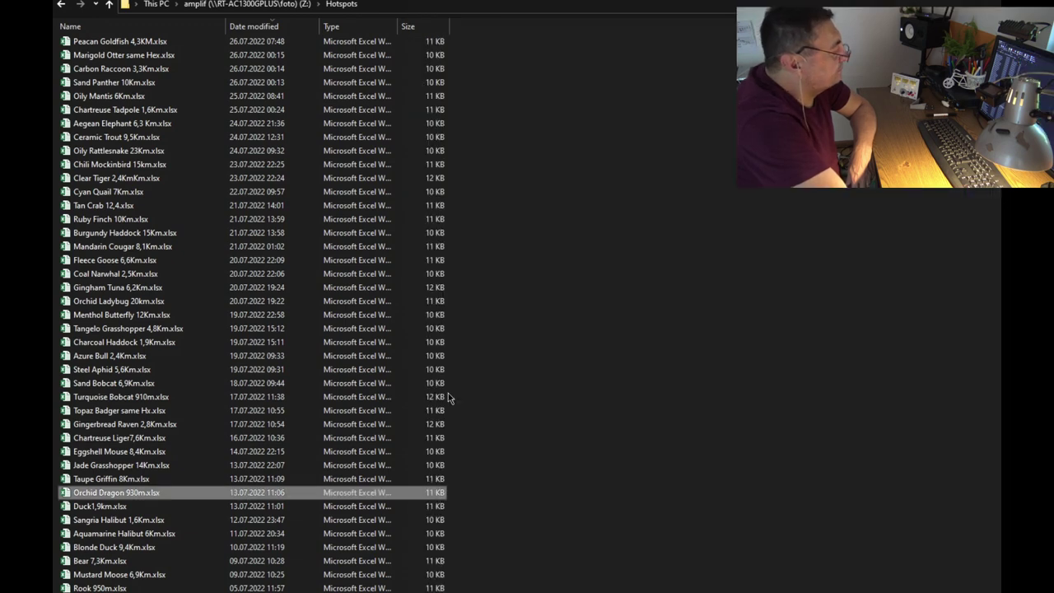
left_click(97, 509)
double_click(97, 507)
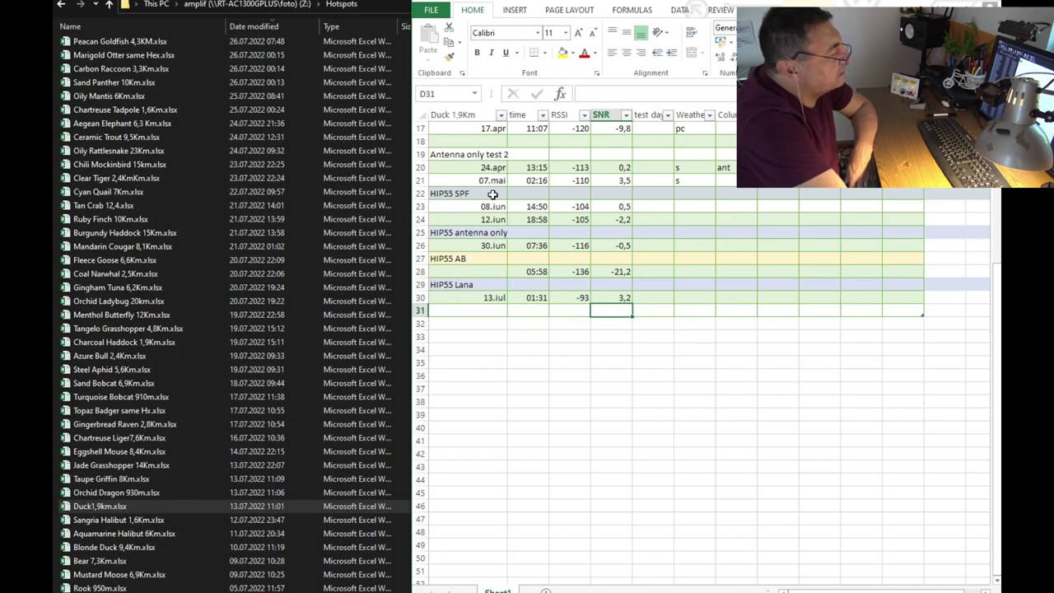
left_click(272, 528)
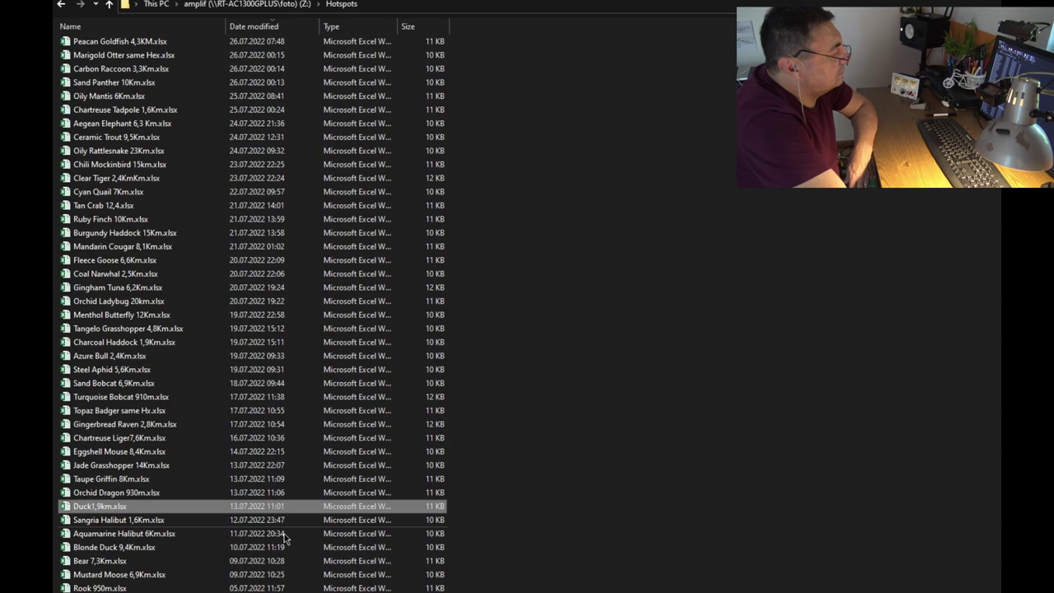
Step: Examine the HIP55 readings in Sangria Halibut 1,6Km.xlsx, Aquamarine Halibut 6Km.xlsx and Blonde Duck 9,4Km.xlsx, closing each workbook after viewing
double_click(145, 522)
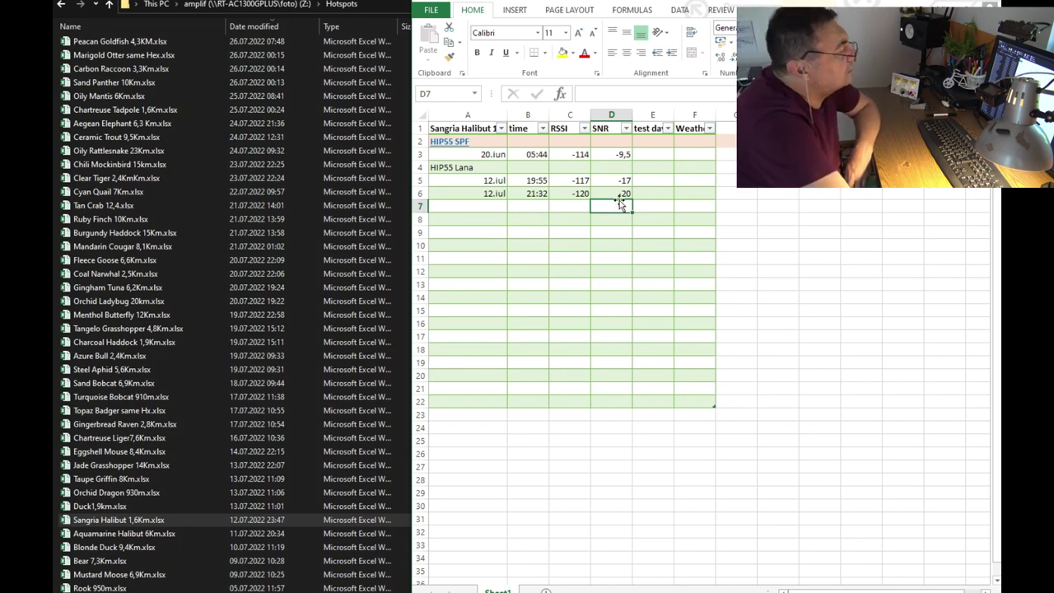
key("Down")
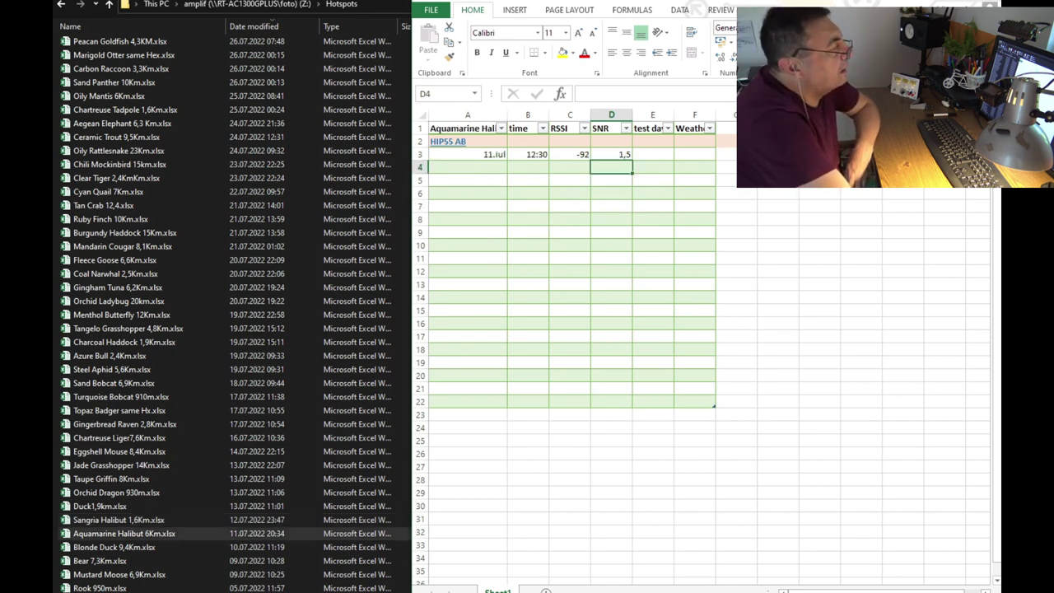
key("alt+p")
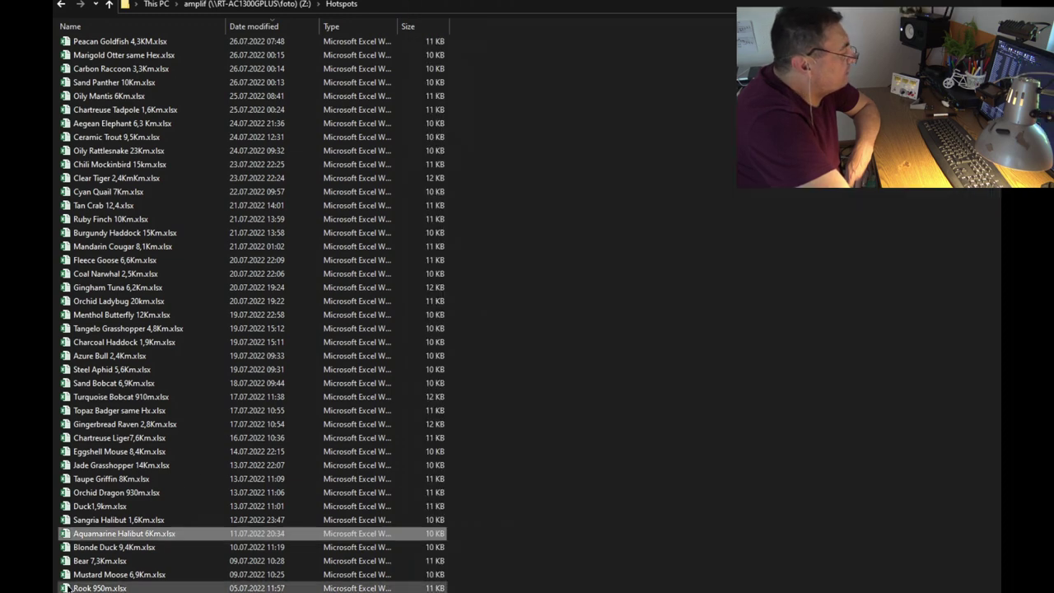
double_click(127, 550)
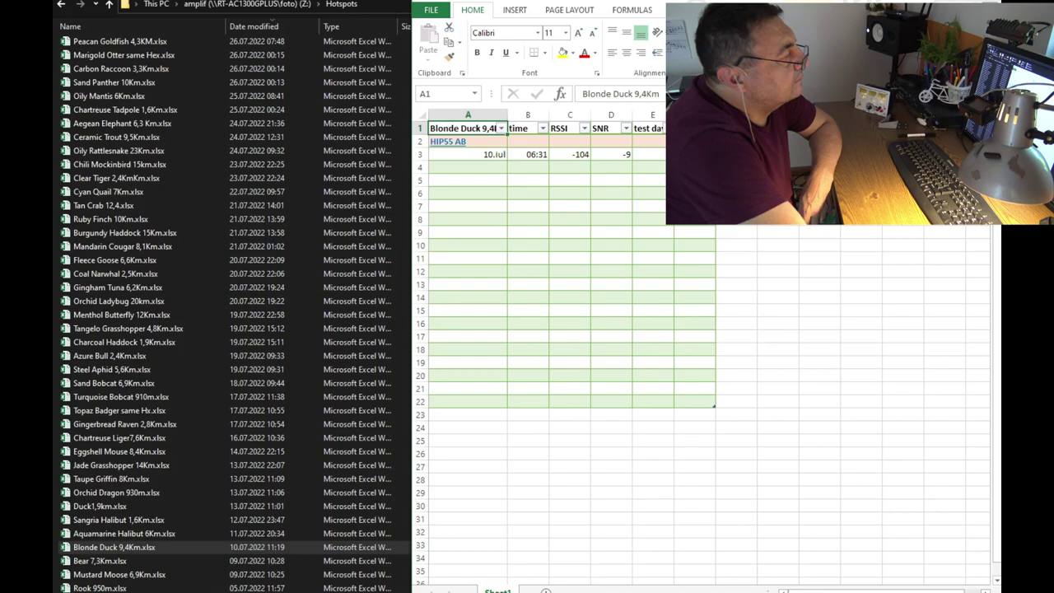
key("alt+F4")
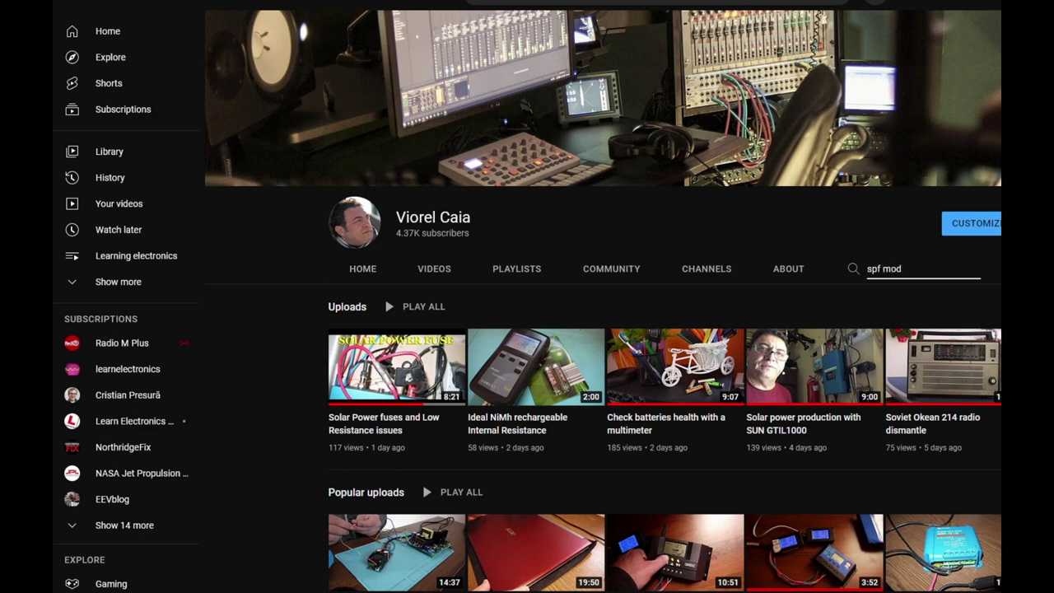
Step: Search the YouTube channel for "spf mod", play SPF5189Z MOD filtered for LoRa, and skip ahead to about 6:59
key("Return")
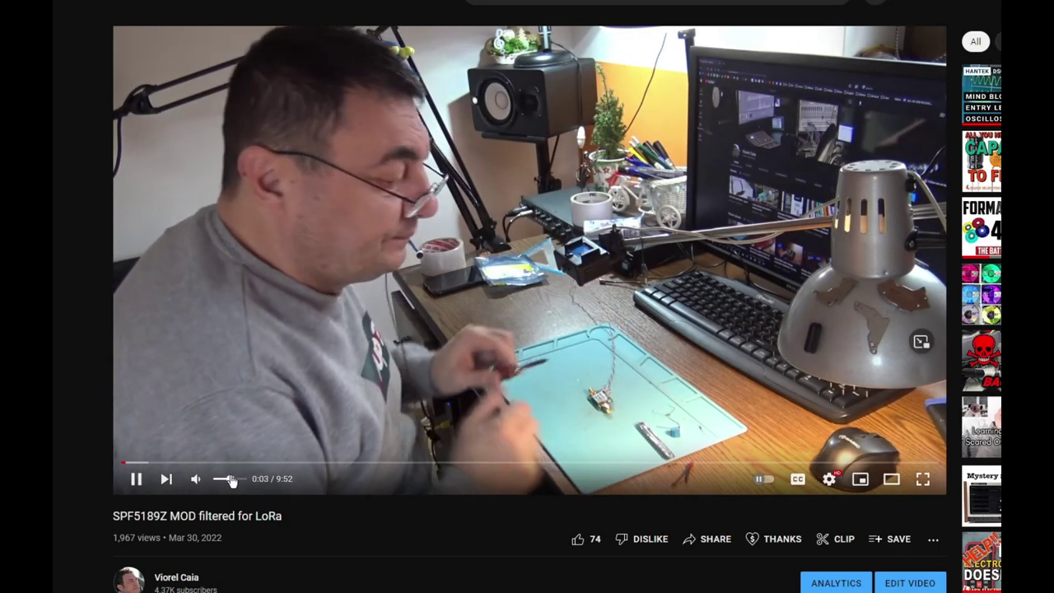
left_click(368, 463)
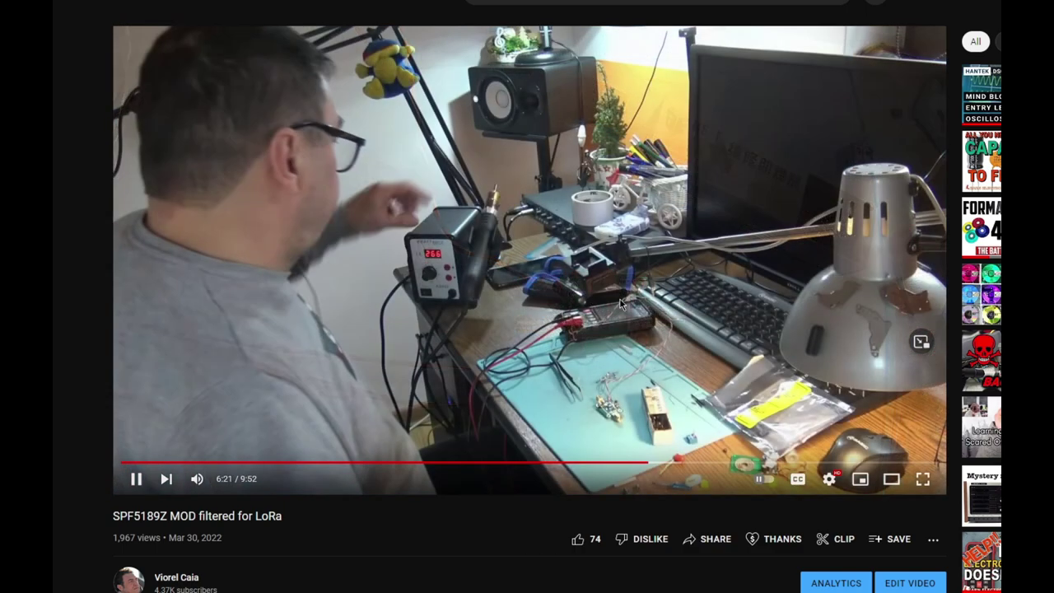
left_click(701, 464)
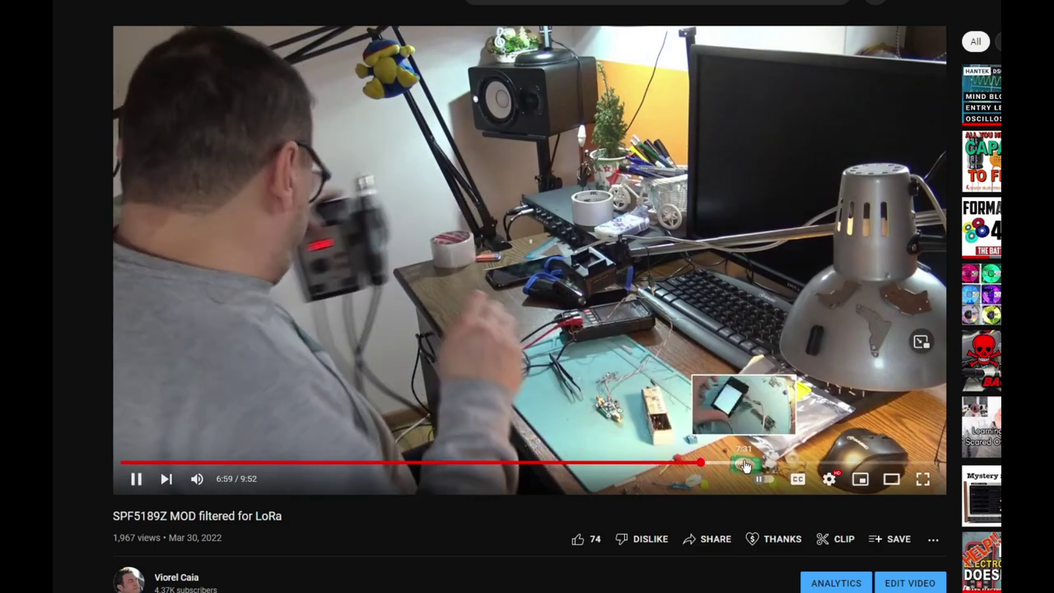